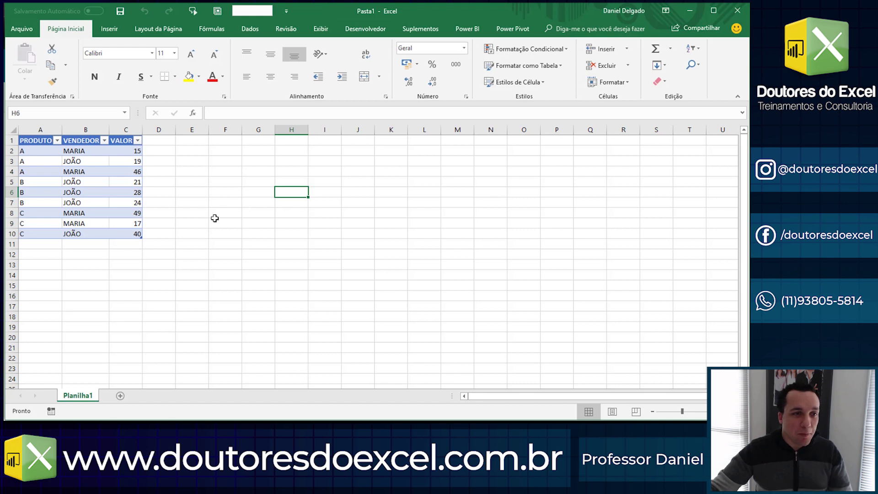
Step: Inspect the table columns and the ALEATÓRIOENTRE(10;50) formulas in the VALOR cells
{"action": "left_click_drag", "start_coordinate": [43, 149], "coordinate": [129, 234]}
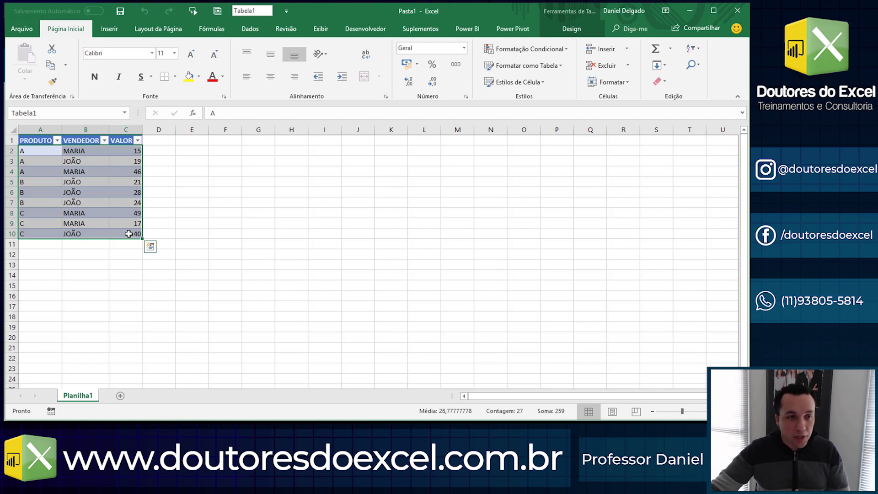
{"action": "left_click", "coordinate": [103, 161]}
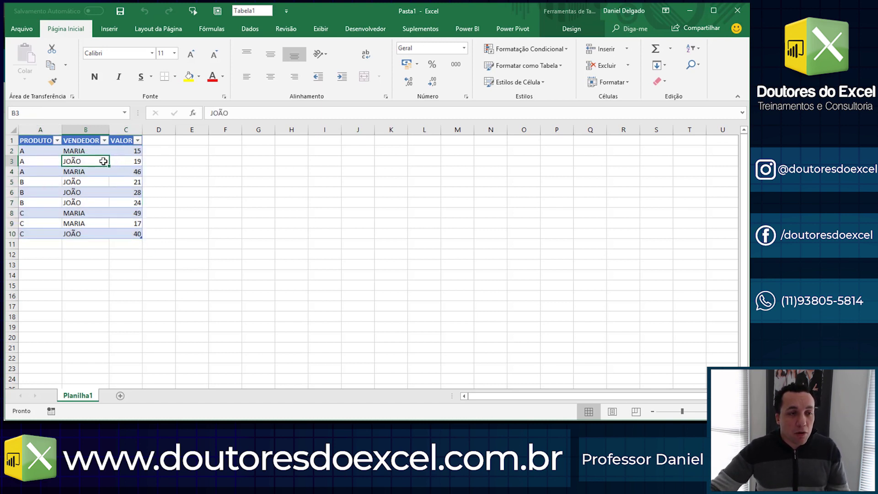
{"action": "left_click", "coordinate": [41, 141]}
{"action": "left_click", "coordinate": [101, 142]}
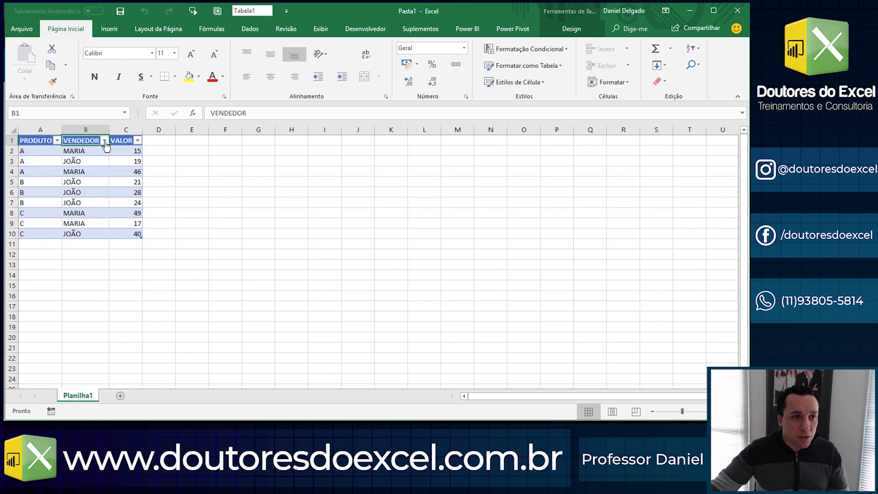
{"action": "left_click", "coordinate": [119, 141]}
{"action": "left_click_drag", "start_coordinate": [124, 151], "coordinate": [125, 192]}
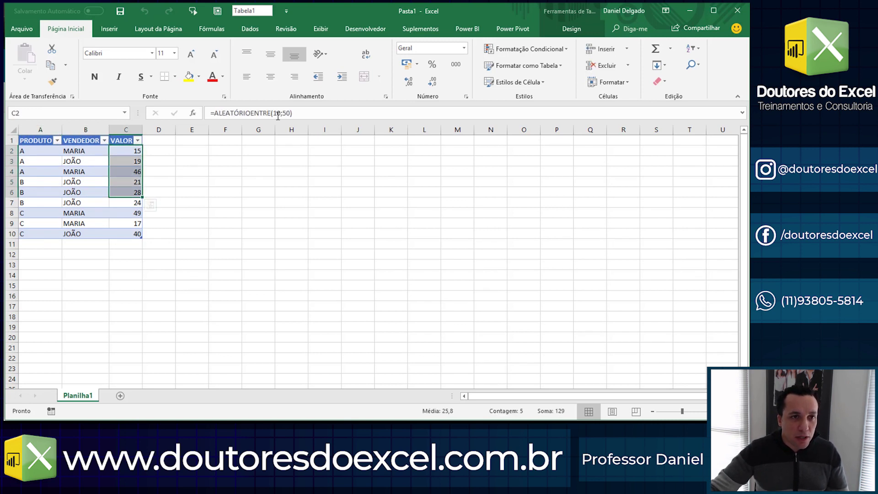
{"action": "left_click", "coordinate": [123, 209]}
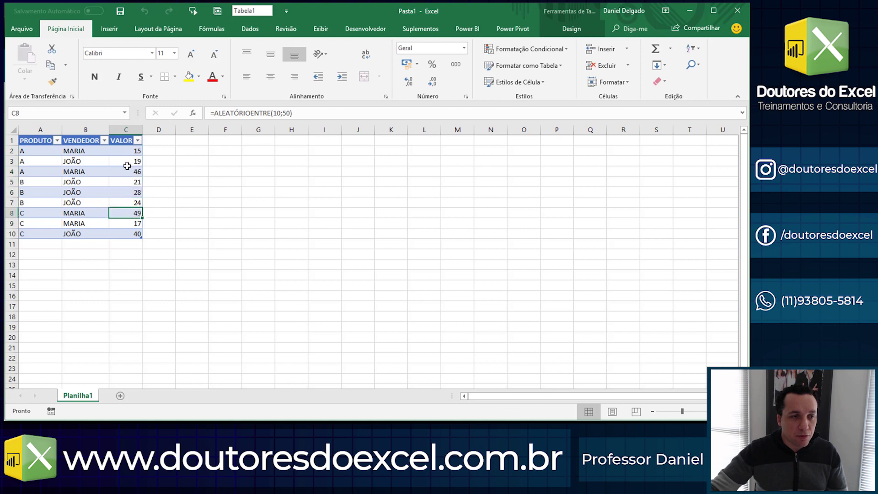
Step: Enter test text 'adfa' in E5 and delete it to force the random values to recalculate
{"action": "left_click", "coordinate": [177, 180]}
{"action": "type", "text": "adfa"}
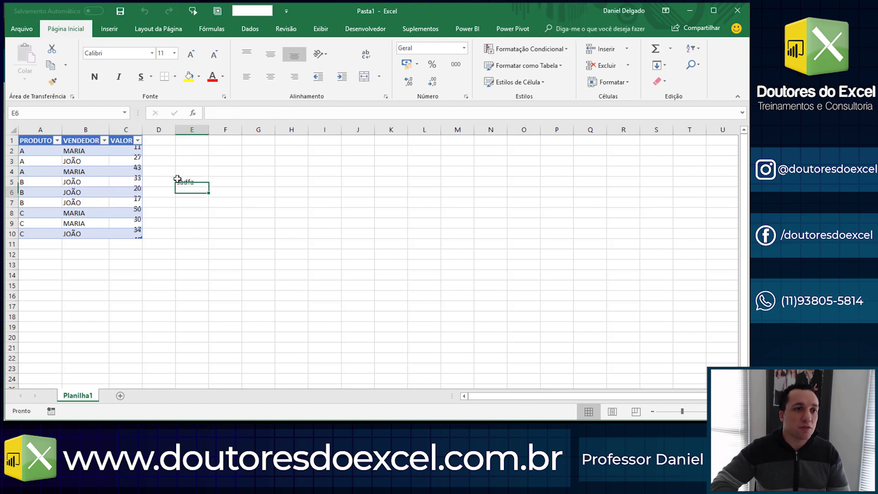
{"action": "key", "text": "Left"}
{"action": "left_click", "coordinate": [177, 180]}
{"action": "key", "text": "Delete"}
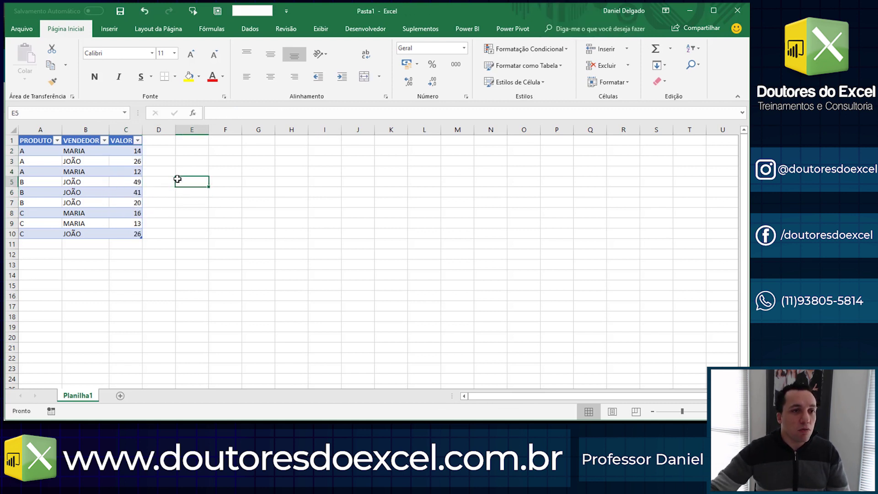
Step: Select the recalculated VALOR values, then place the active cell inside the data table
{"action": "left_click_drag", "start_coordinate": [137, 152], "coordinate": [130, 172]}
{"action": "left_click_drag", "start_coordinate": [129, 205], "coordinate": [127, 235]}
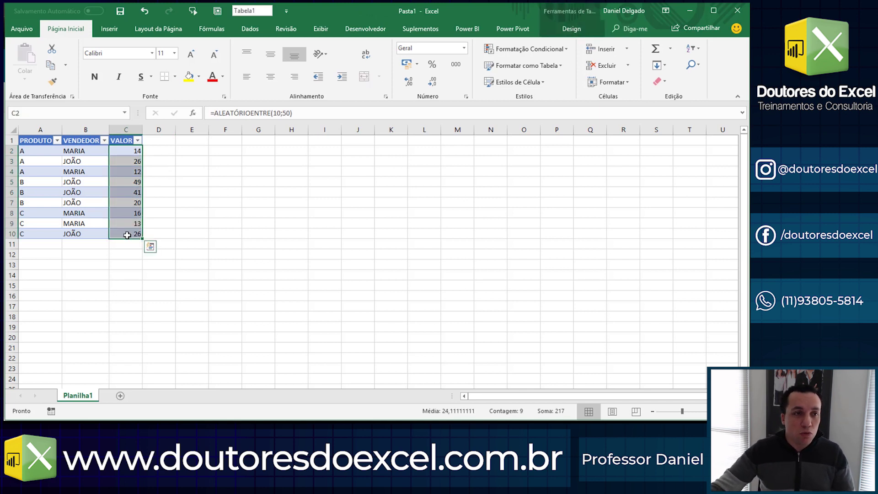
{"action": "left_click", "coordinate": [72, 192]}
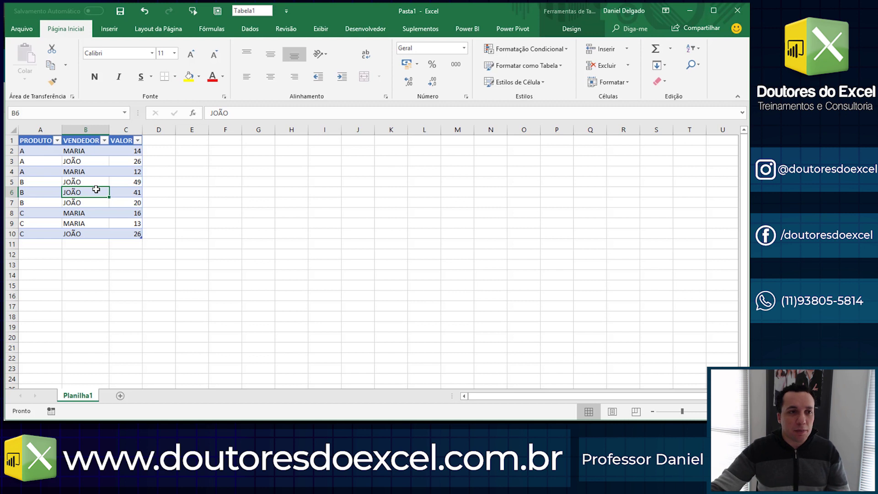
{"action": "left_click", "coordinate": [49, 183]}
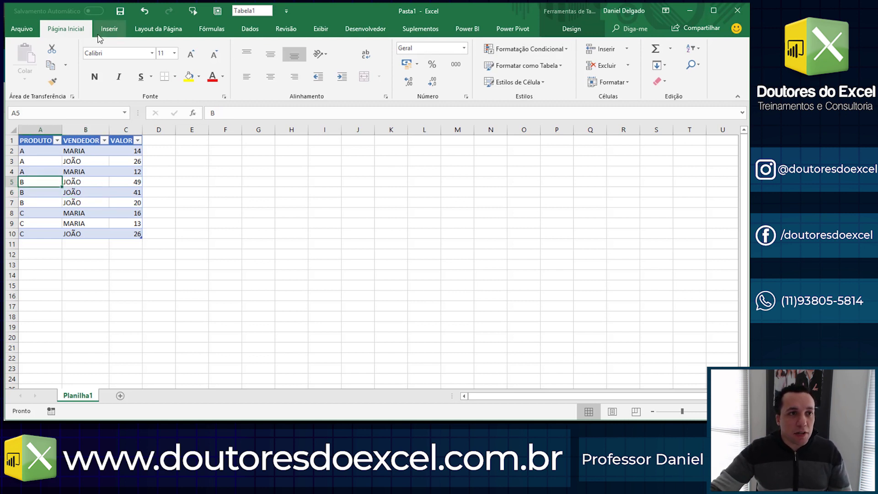
Step: Insert a pivot table from Tabela1 onto a new sheet, Planilha3
{"action": "left_click", "coordinate": [124, 32]}
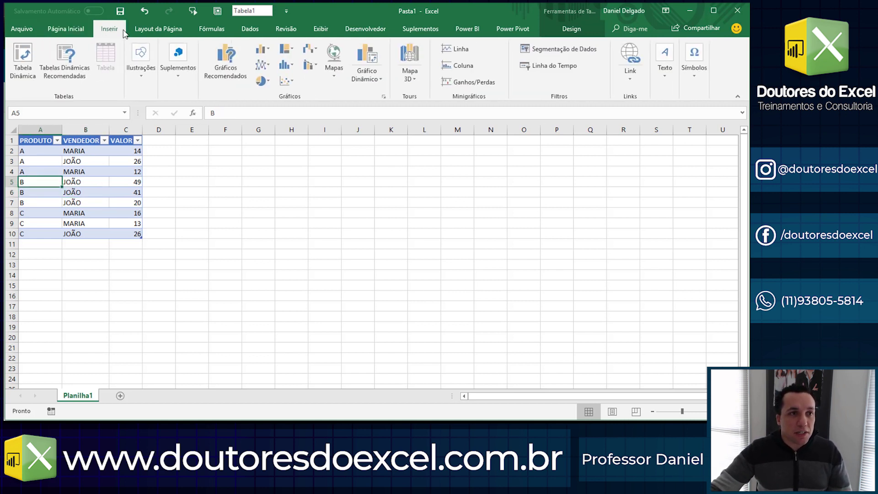
{"action": "left_click", "coordinate": [24, 56]}
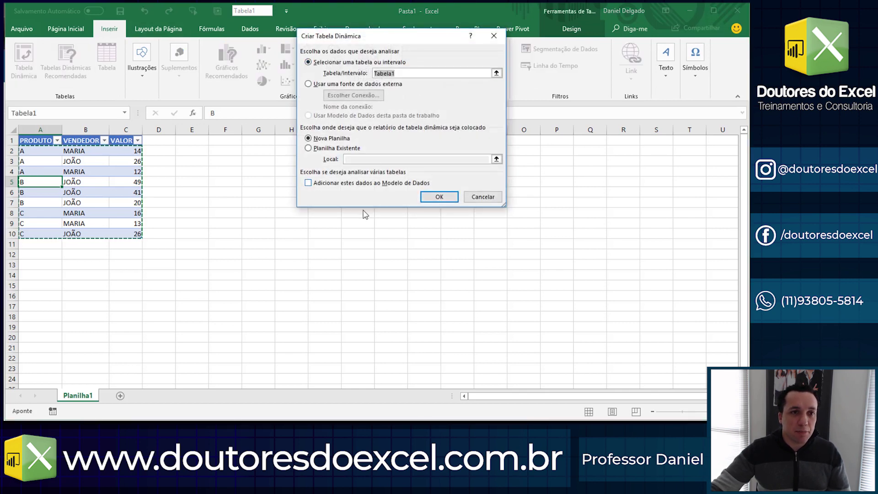
{"action": "left_click", "coordinate": [439, 197]}
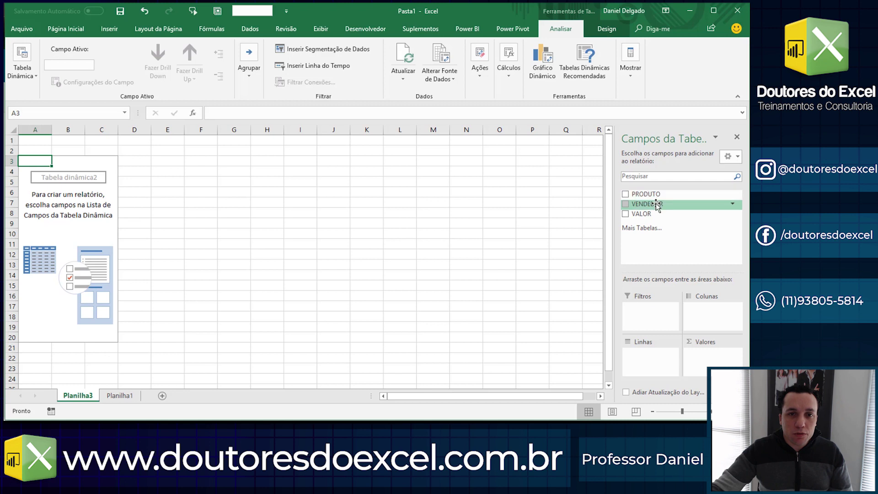
Step: Add PRODUTO as rows and VALOR as values, giving totals A 52, B 110, C 55
{"action": "left_click", "coordinate": [625, 194]}
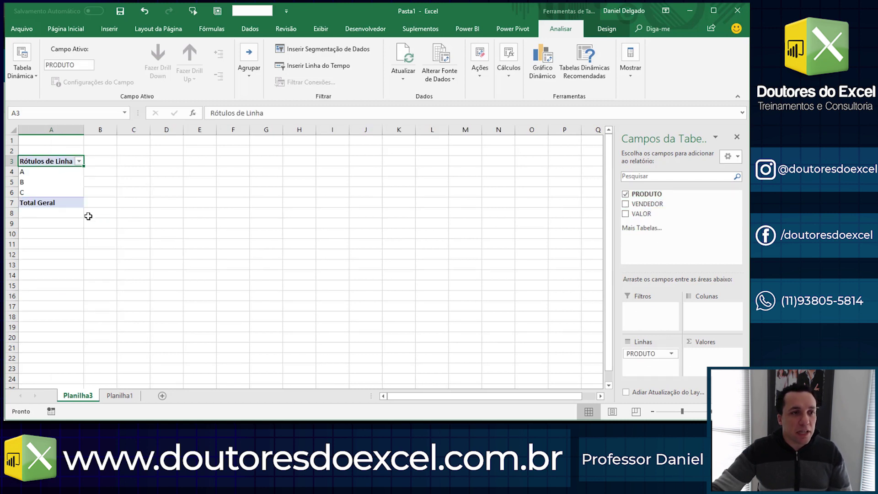
{"action": "left_click", "coordinate": [625, 214]}
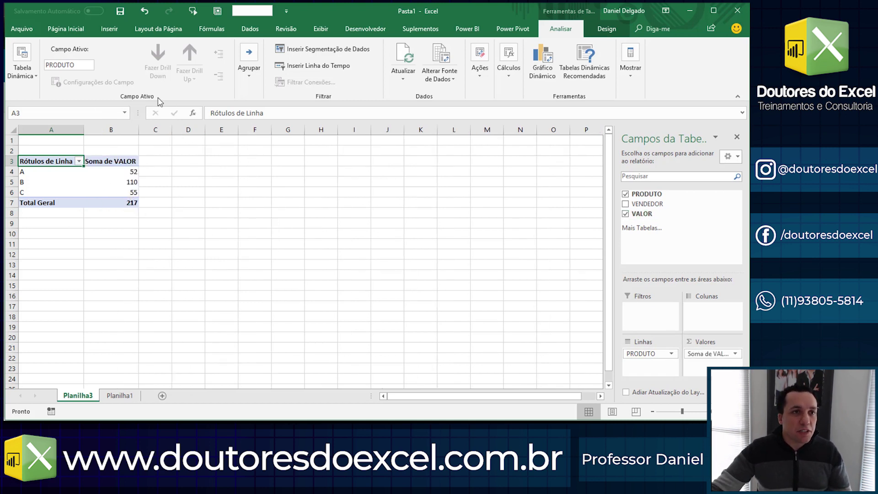
{"action": "left_click", "coordinate": [105, 185]}
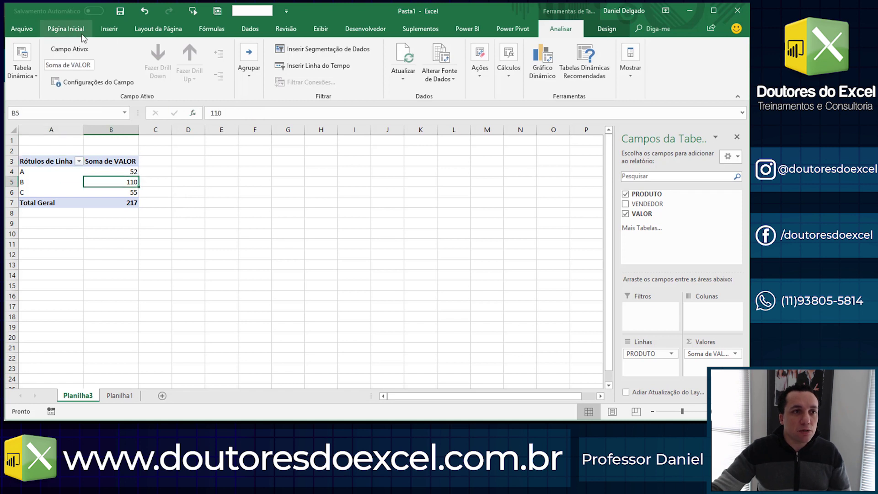
{"action": "left_click", "coordinate": [112, 30]}
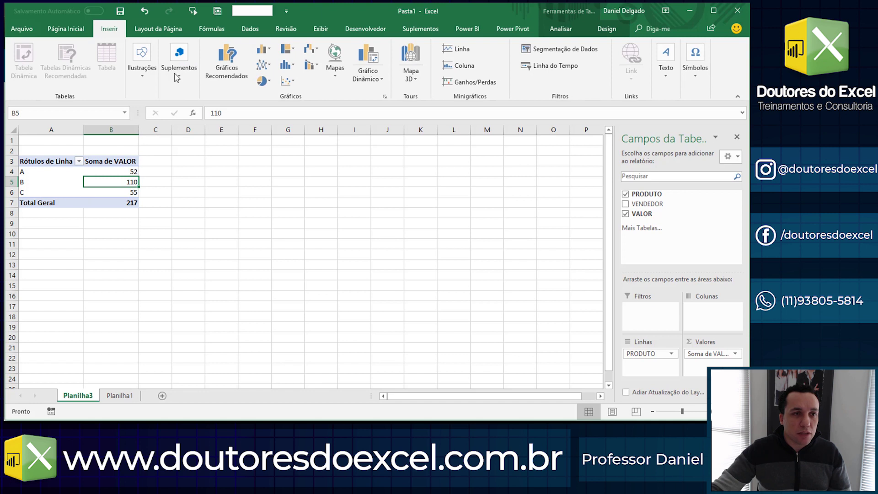
Step: Insert a clustered column pivot chart of the A, B, C totals and return to the pivot cells
{"action": "left_click", "coordinate": [263, 49]}
{"action": "left_click", "coordinate": [274, 82]}
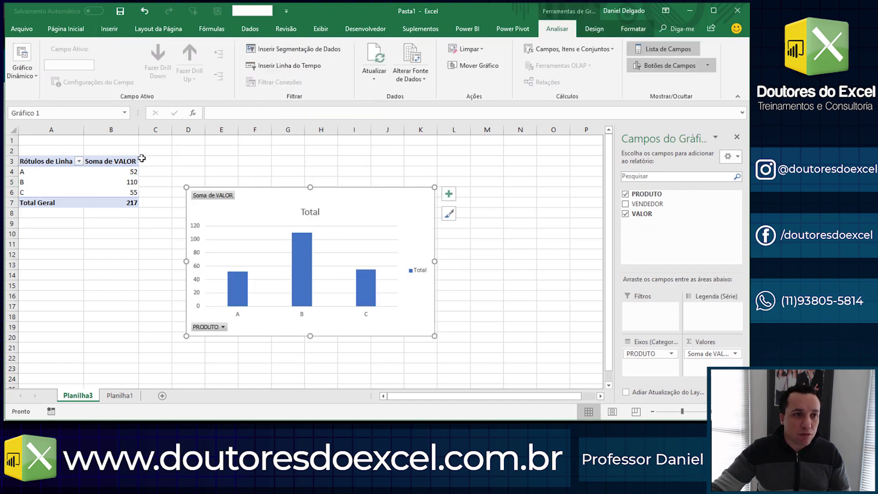
{"action": "left_click", "coordinate": [91, 191]}
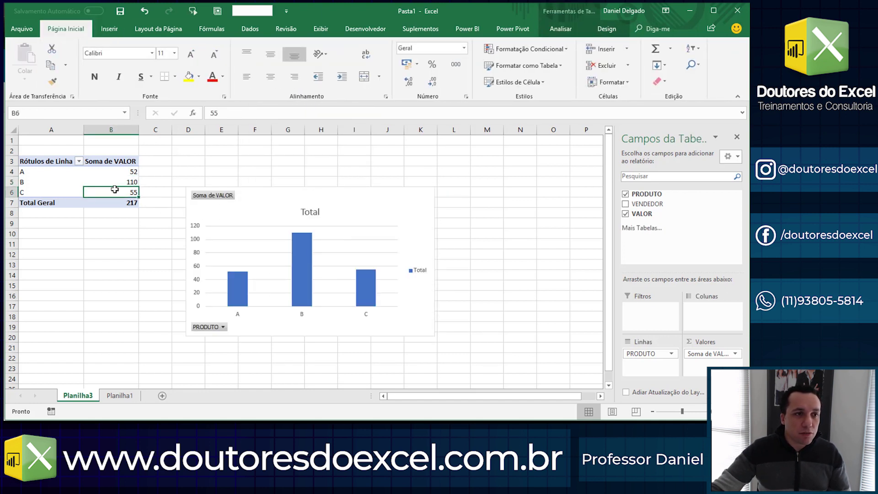
{"action": "left_click", "coordinate": [80, 177]}
{"action": "left_click", "coordinate": [92, 185]}
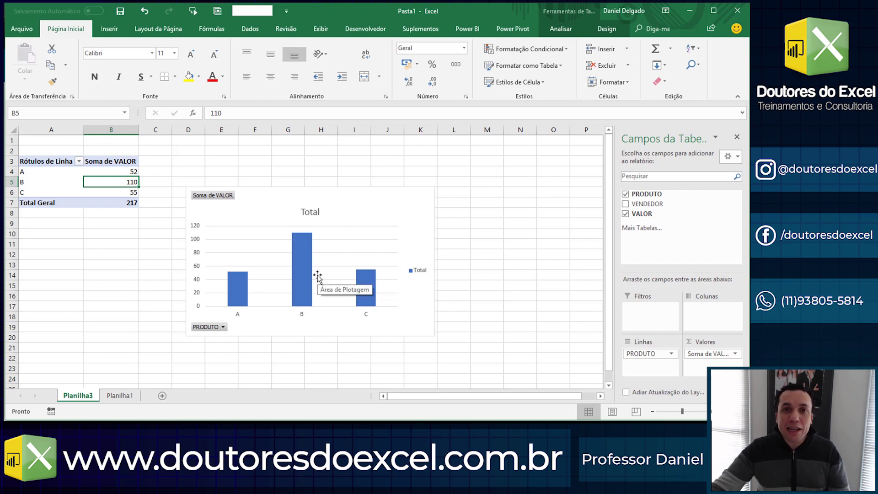
Step: Sort the product row labels descending, then restore ascending order
{"action": "left_click_drag", "start_coordinate": [41, 171], "coordinate": [39, 191]}
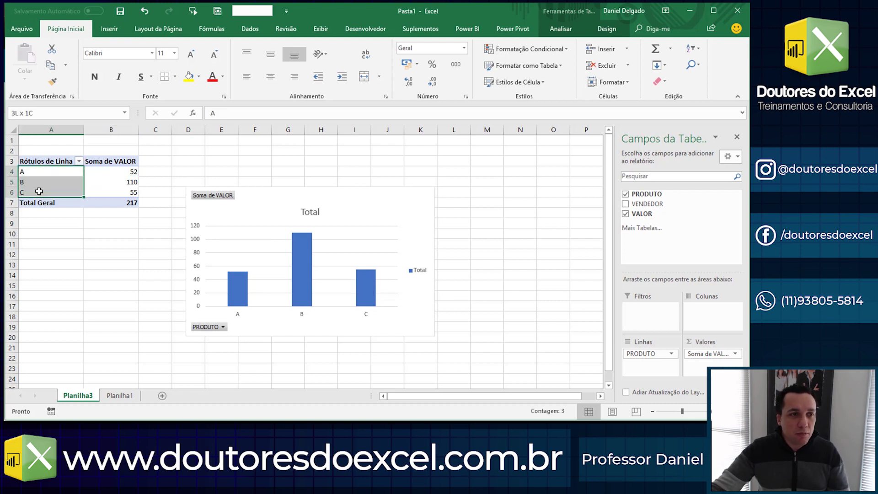
{"action": "left_click", "coordinate": [79, 162]}
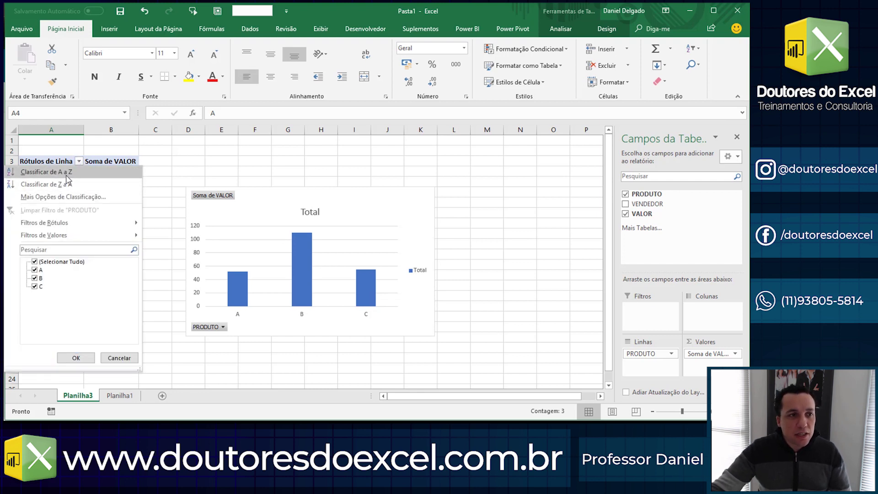
{"action": "left_click", "coordinate": [67, 184]}
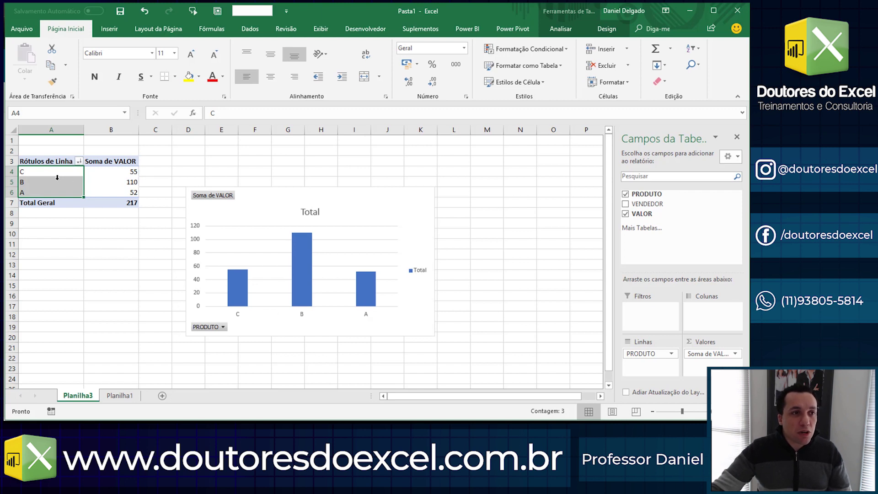
{"action": "left_click", "coordinate": [32, 183]}
{"action": "left_click", "coordinate": [46, 174]}
{"action": "left_click", "coordinate": [79, 161]}
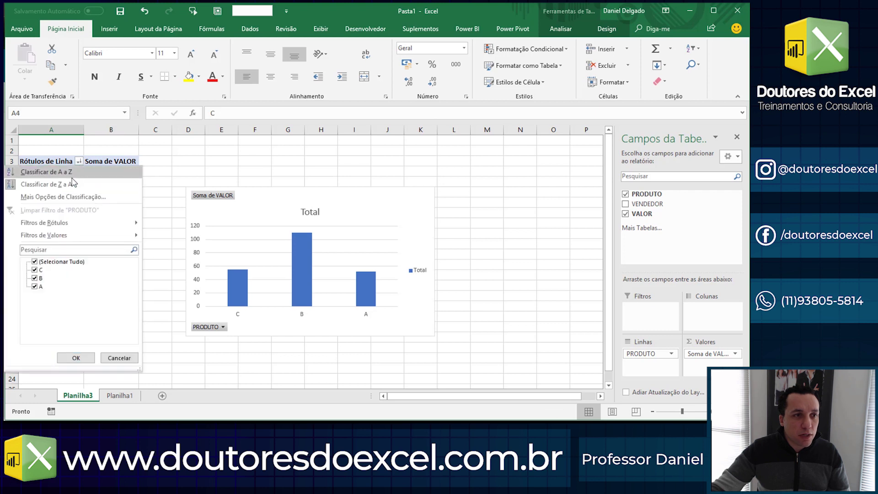
{"action": "left_click", "coordinate": [67, 172]}
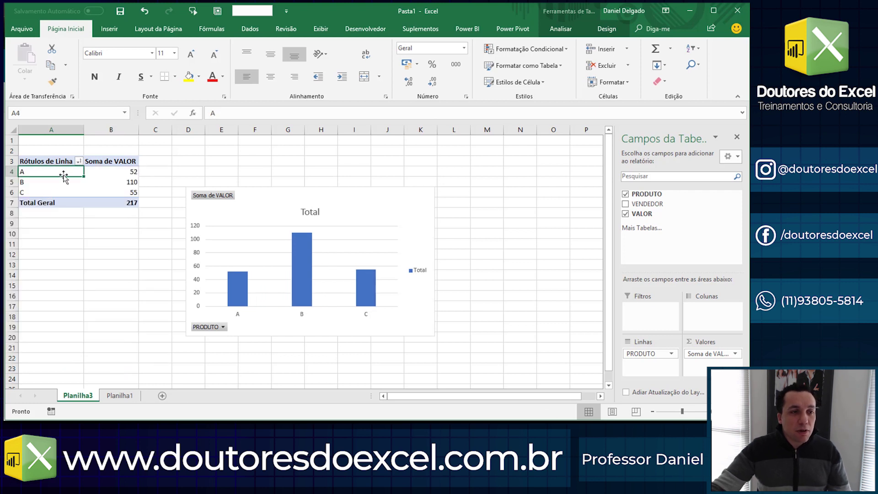
{"action": "left_click", "coordinate": [79, 161]}
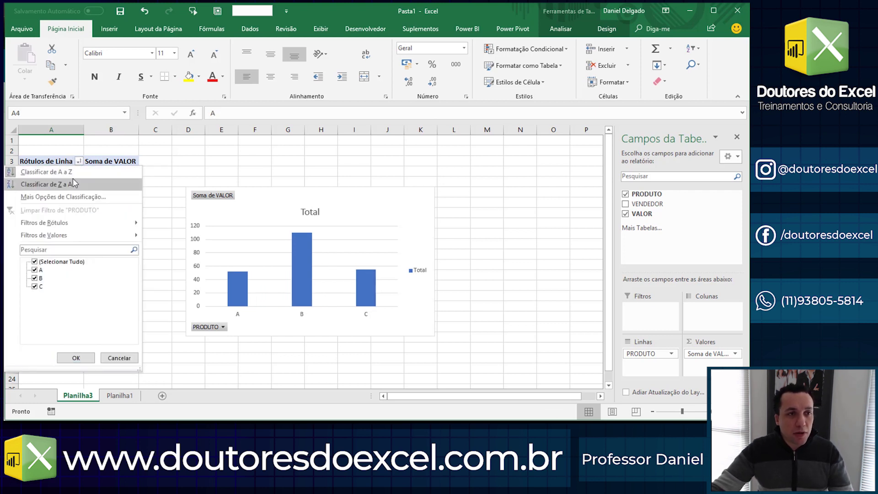
{"action": "left_click", "coordinate": [74, 174]}
Step: Drag product C above B so the pivot rows read A, C, B
{"action": "left_click", "coordinate": [45, 193]}
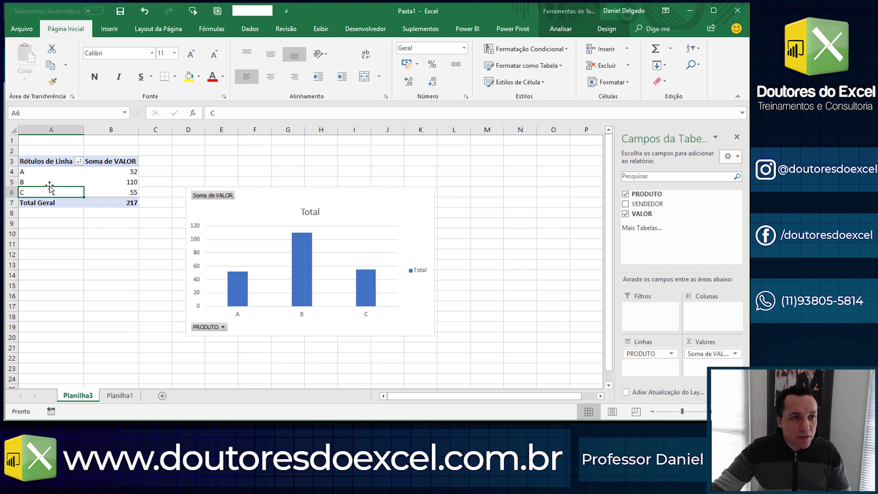
{"action": "left_click_drag", "start_coordinate": [50, 188], "coordinate": [53, 182]}
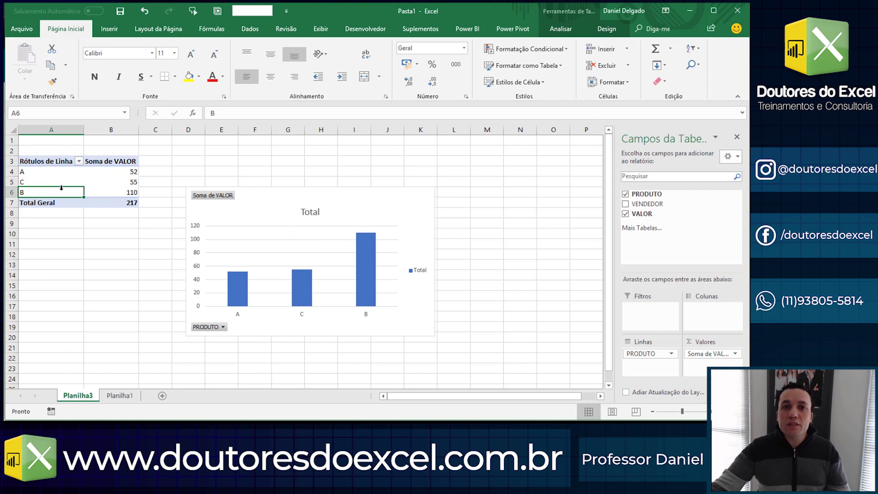
{"action": "left_click", "coordinate": [49, 180]}
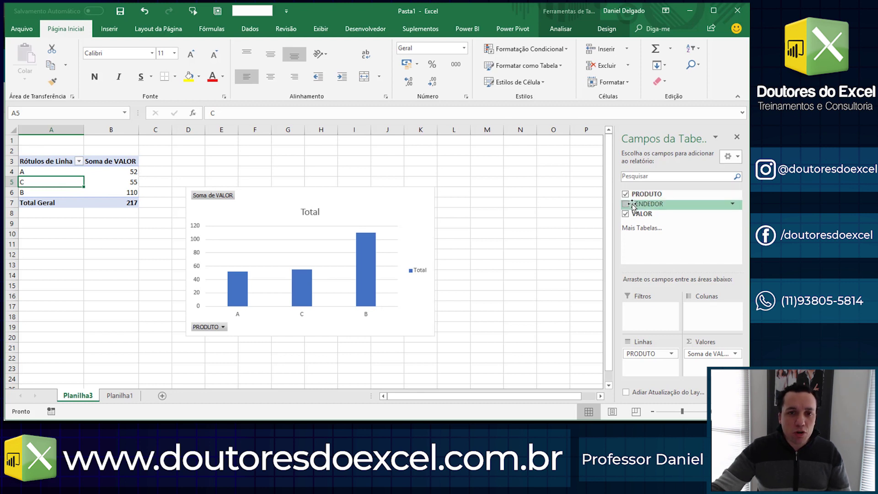
Step: Split sums by VENDEDOR (totals 55 and 162), move the chart right, and put MARIA before JOÃO
{"action": "left_click_drag", "start_coordinate": [647, 204], "coordinate": [705, 311]}
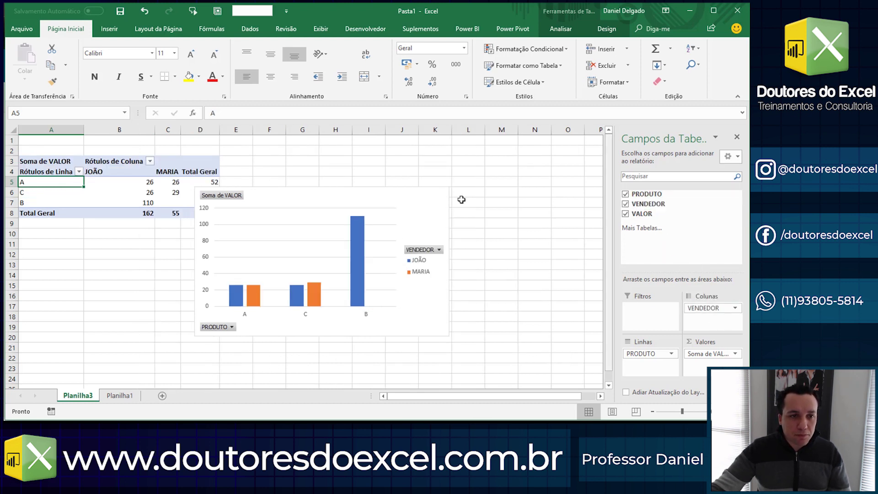
{"action": "left_click_drag", "start_coordinate": [419, 197], "coordinate": [475, 191]}
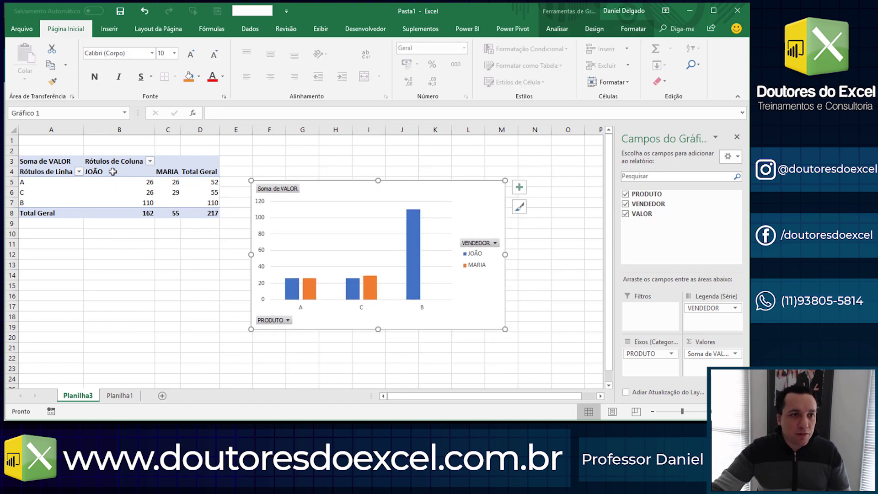
{"action": "left_click", "coordinate": [137, 172]}
{"action": "left_click", "coordinate": [165, 173]}
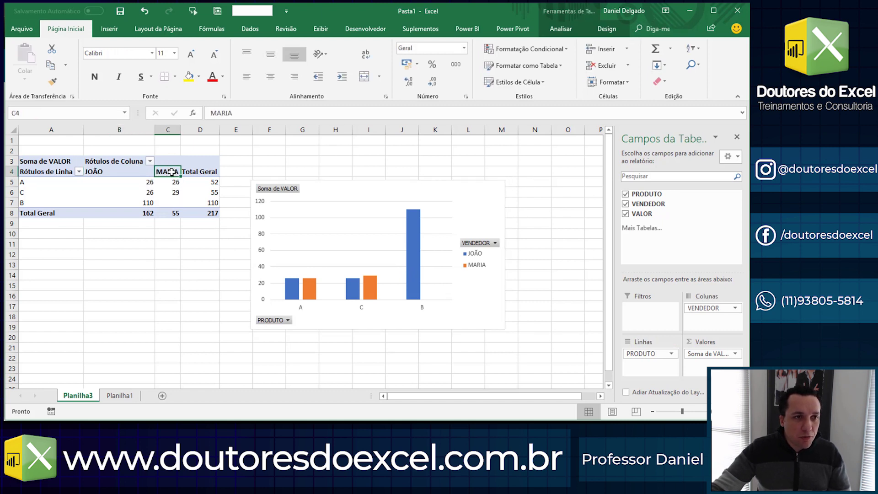
{"action": "left_click_drag", "start_coordinate": [173, 177], "coordinate": [92, 173]}
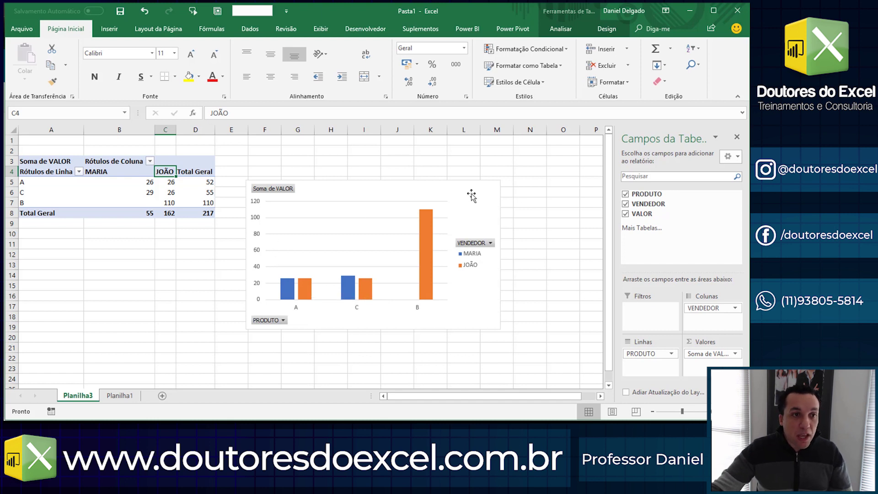
{"action": "left_click", "coordinate": [124, 237]}
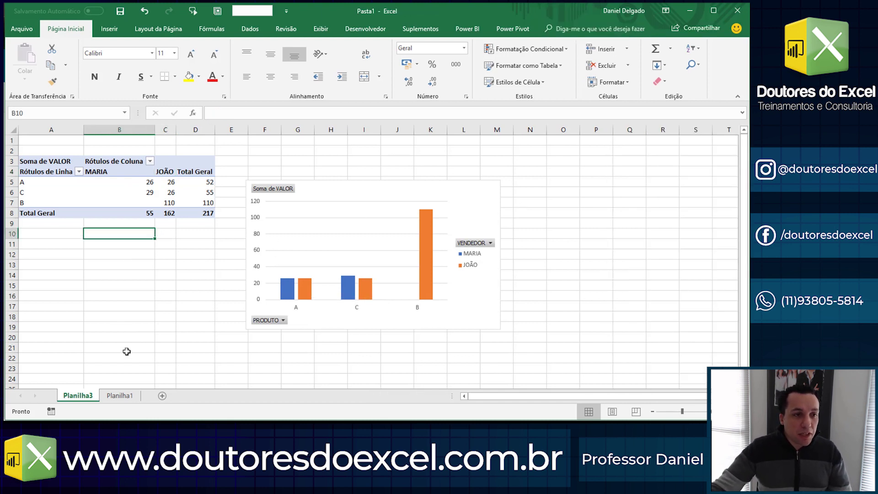
{"action": "left_click", "coordinate": [129, 395]}
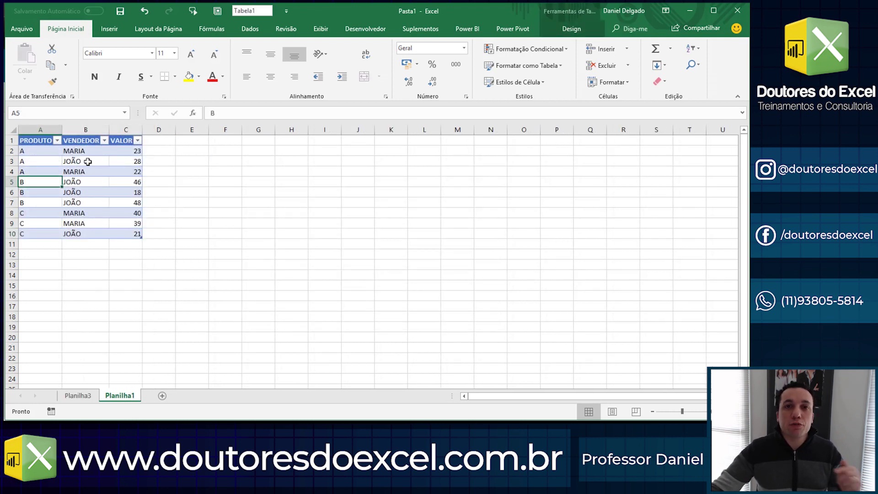
{"action": "left_click", "coordinate": [39, 143]}
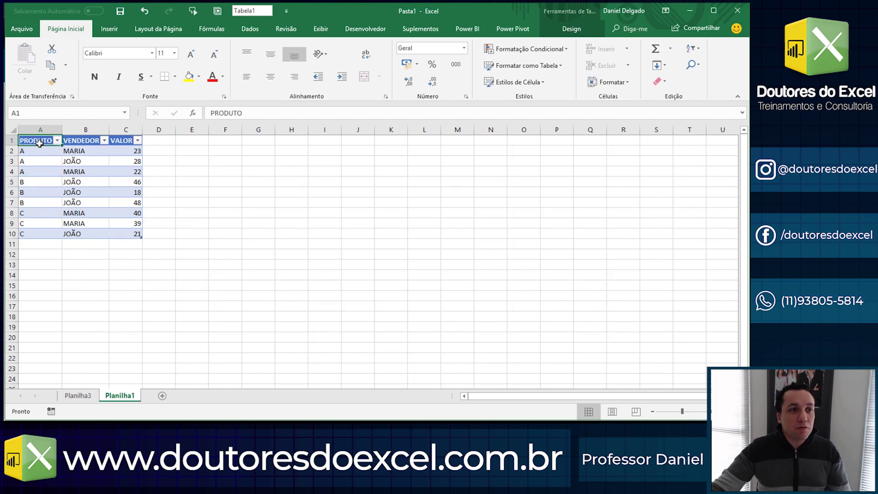
{"action": "left_click", "coordinate": [79, 396]}
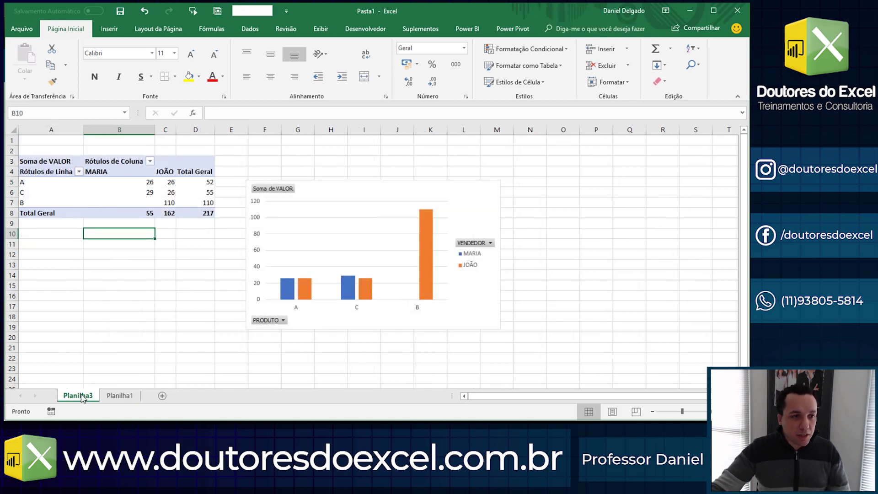
Step: Rename the pivot chart's sheet to 'Gráfico Dinâmico'
{"action": "double_click", "coordinate": [78, 396]}
{"action": "type", "text": "b"}
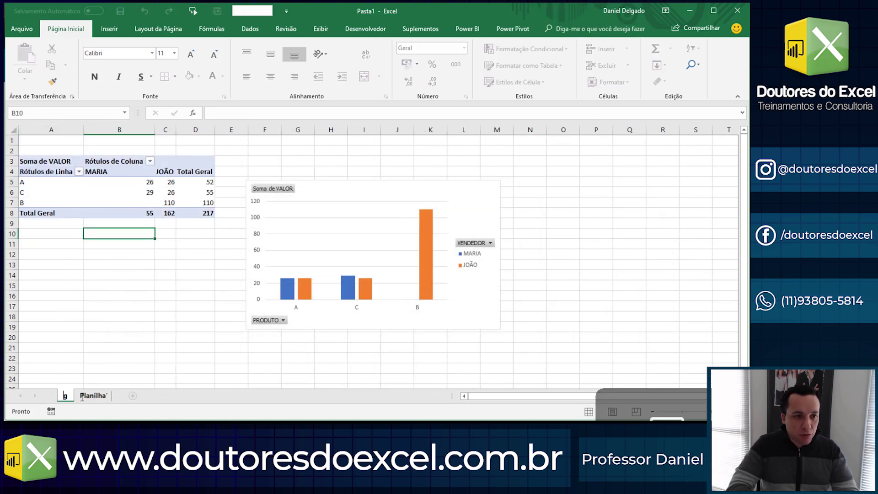
{"action": "key", "text": "BackSpace"}
{"action": "type", "text": "Grá"}
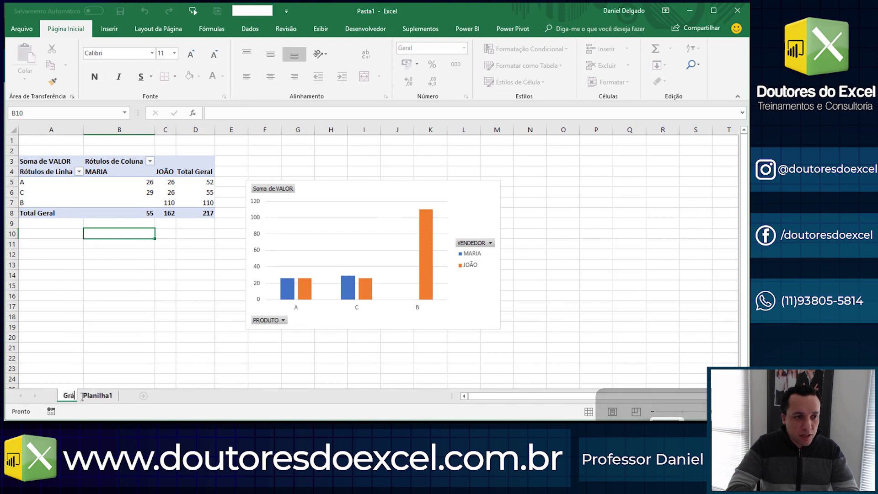
{"action": "type", "text": "fico Dinâmico"}
{"action": "key", "text": "Return"}
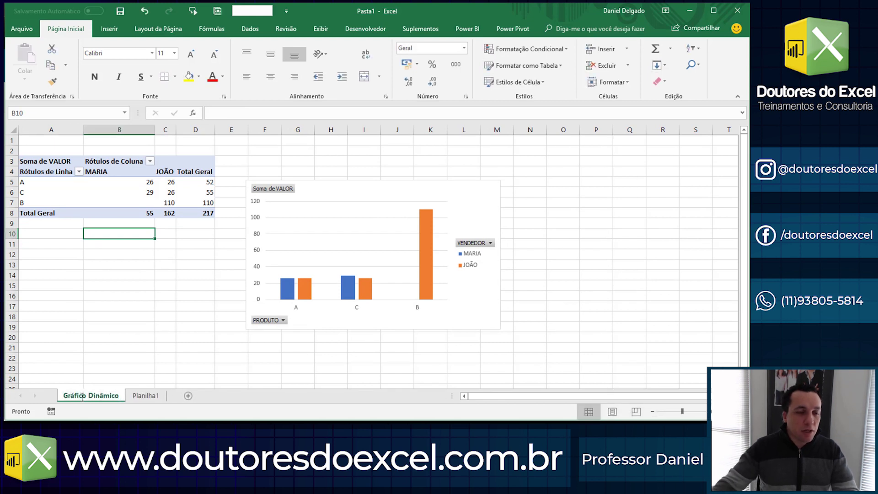
Step: Switch to Planilha1 and select a cell in the source table
{"action": "left_click", "coordinate": [143, 396]}
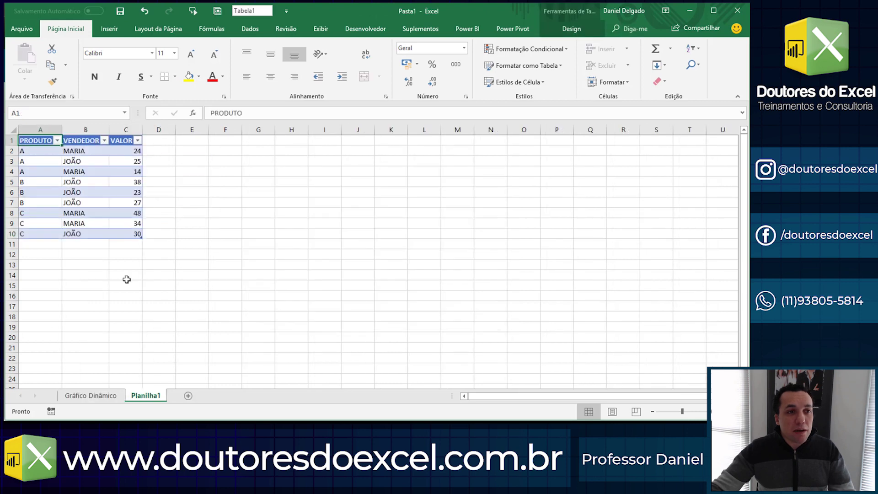
{"action": "left_click", "coordinate": [103, 205]}
{"action": "left_click", "coordinate": [109, 29]}
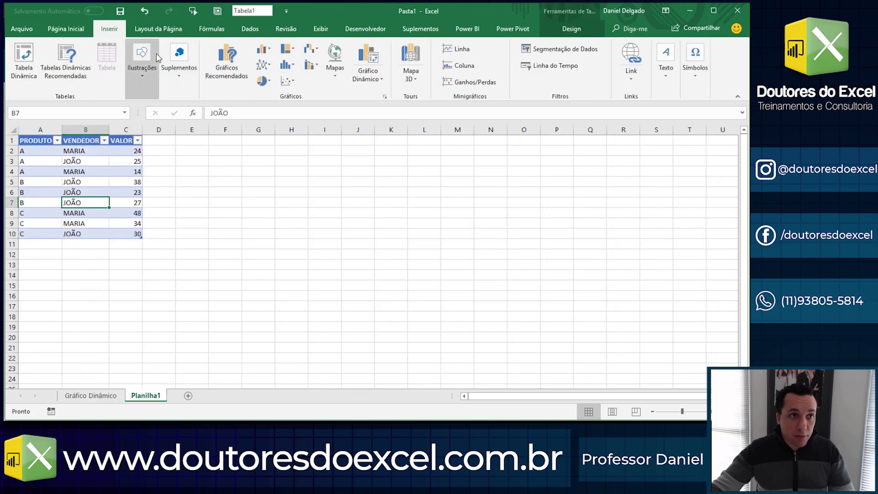
Step: Insert a second pivot table on a new sheet and name that sheet 'Gráfico Não Dinâmico'
{"action": "left_click", "coordinate": [24, 58]}
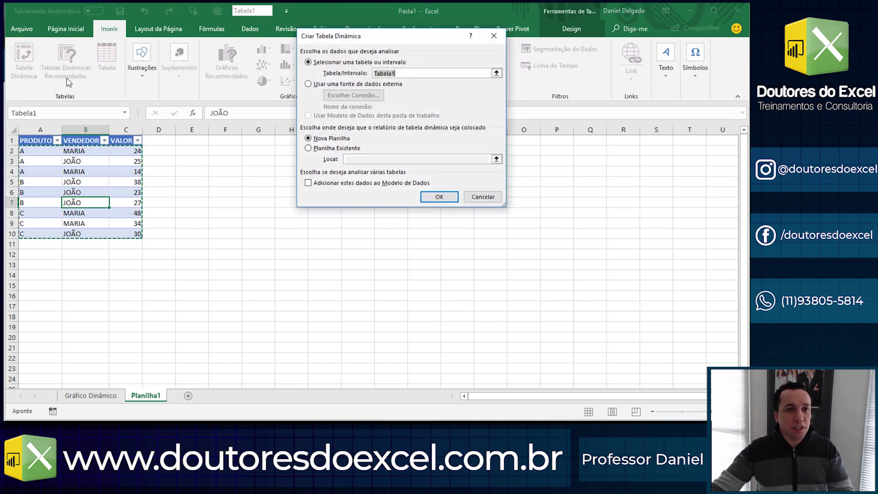
{"action": "left_click", "coordinate": [439, 196]}
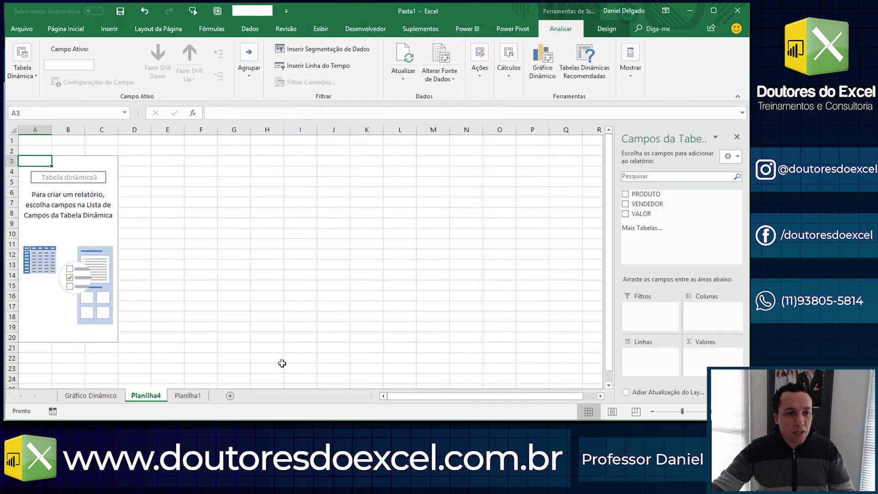
{"action": "double_click", "coordinate": [152, 396]}
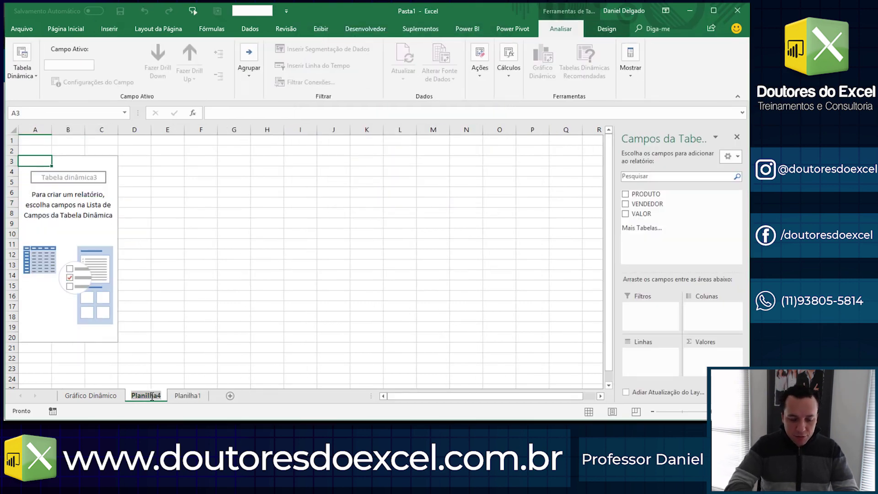
{"action": "type", "text": "Gráfico"}
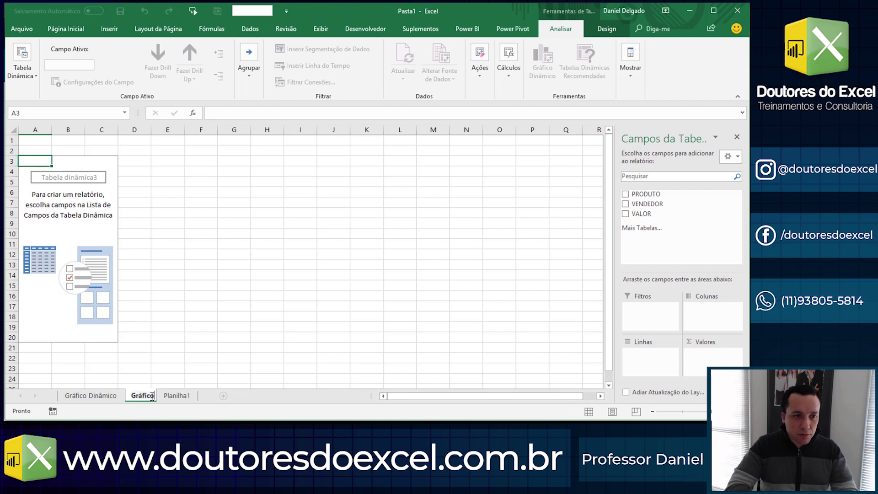
{"action": "type", "text": " Não Din"}
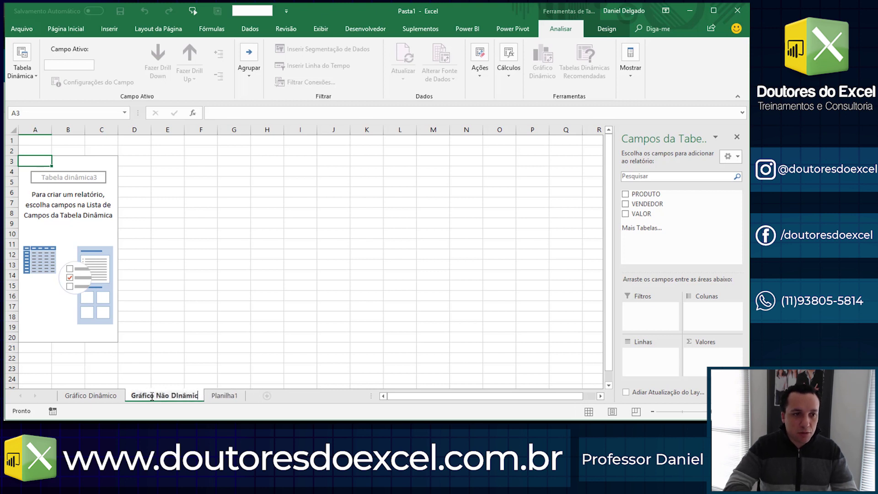
{"action": "type", "text": "âm"}
{"action": "key", "text": "BackSpace"}
{"action": "key", "text": "BackSpace"}
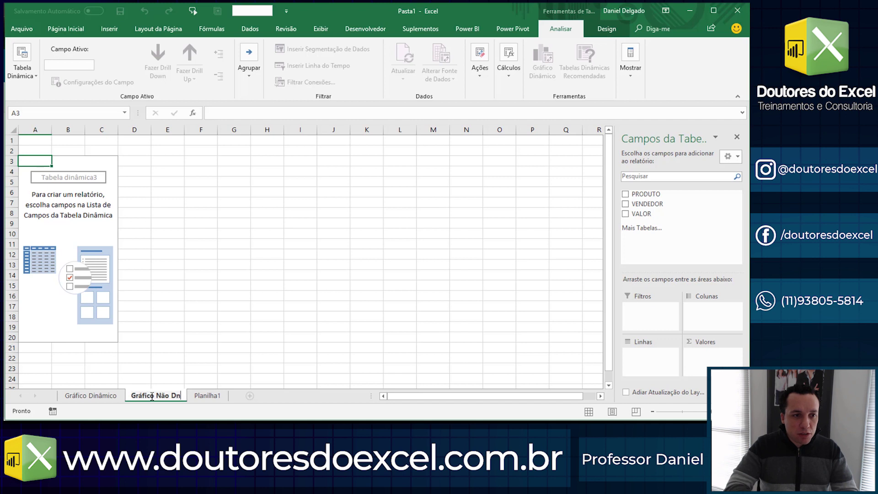
{"action": "type", "text": "âmico"}
{"action": "key", "text": "Return"}
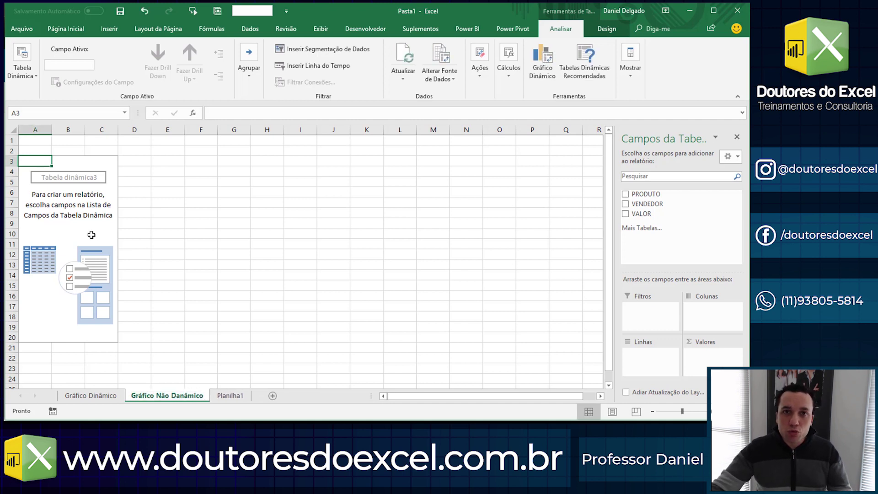
Step: Build the pivot with PRODUTO rows and sum of VALOR, then copy its labels and totals
{"action": "left_click", "coordinate": [625, 194]}
{"action": "left_click_drag", "start_coordinate": [636, 213], "coordinate": [713, 354]}
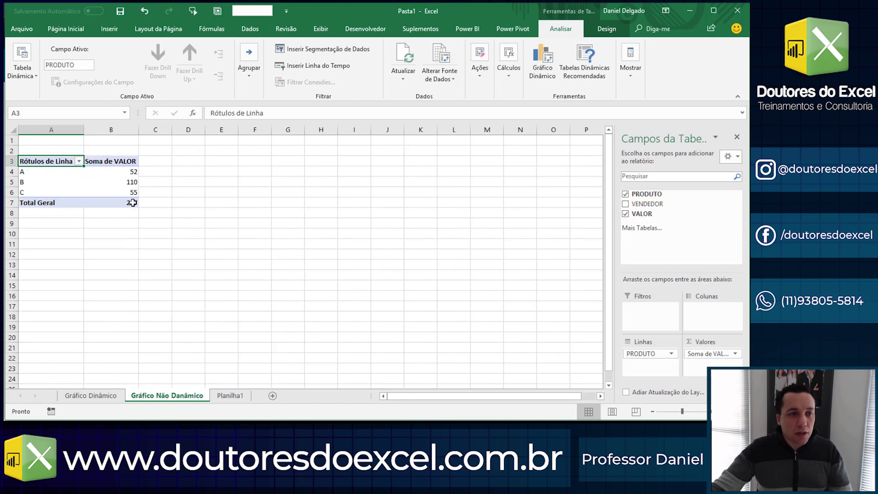
{"action": "left_click_drag", "start_coordinate": [73, 173], "coordinate": [105, 191]}
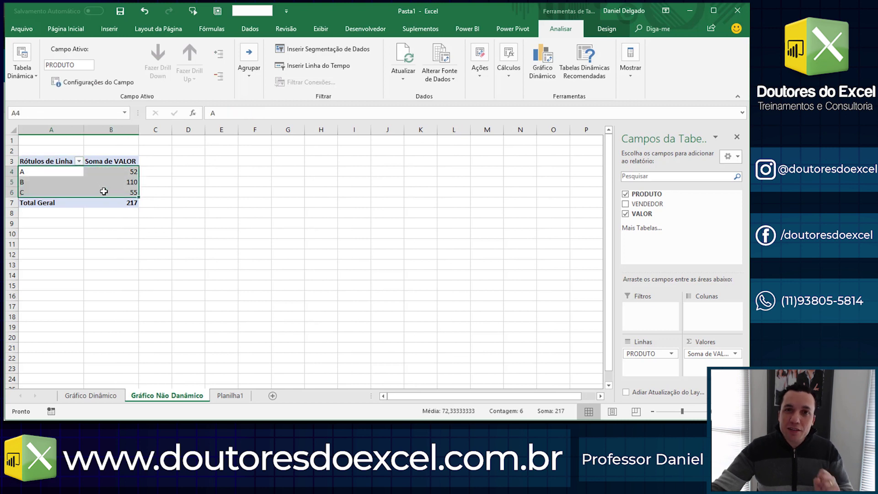
{"action": "key", "text": "ctrl+c"}
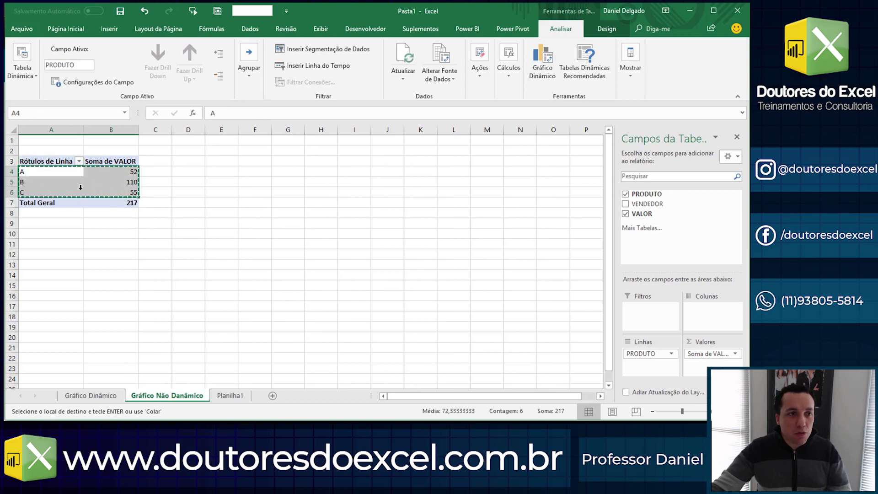
Step: Paste the totals A 52, B 110, C 55 into A11:B13 and select that range
{"action": "left_click", "coordinate": [68, 247]}
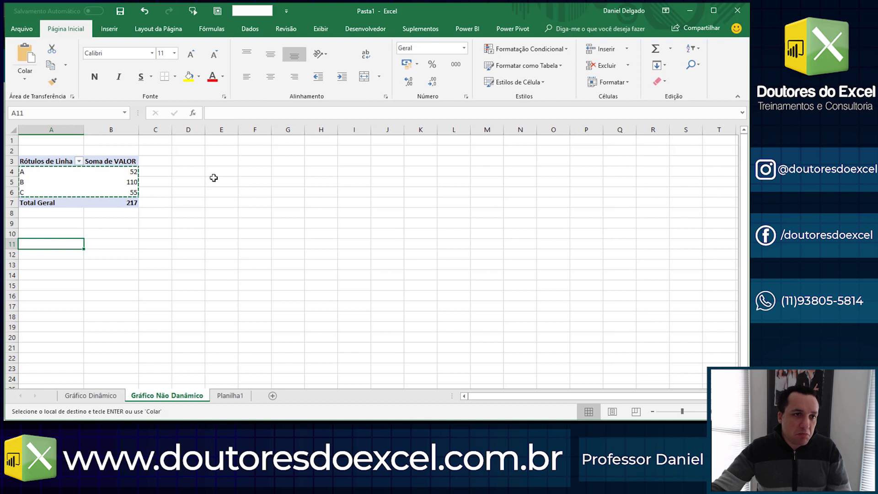
{"action": "key", "text": "ctrl+v"}
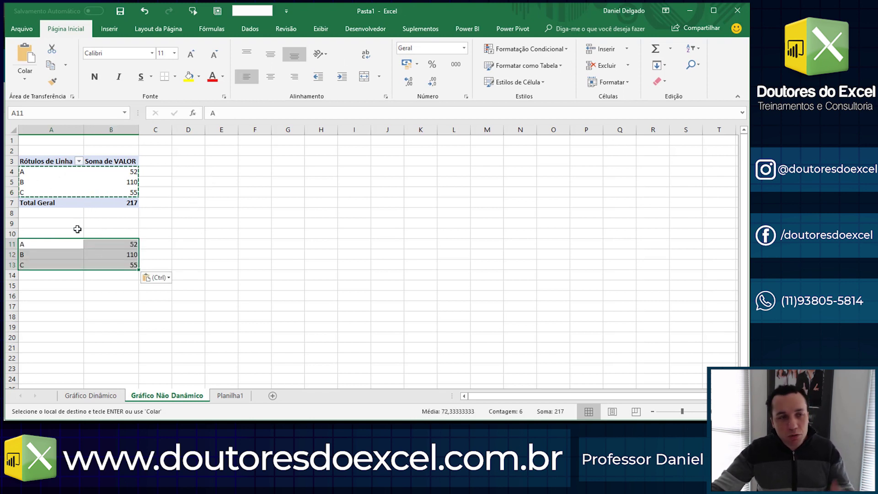
{"action": "left_click_drag", "start_coordinate": [72, 245], "coordinate": [98, 267]}
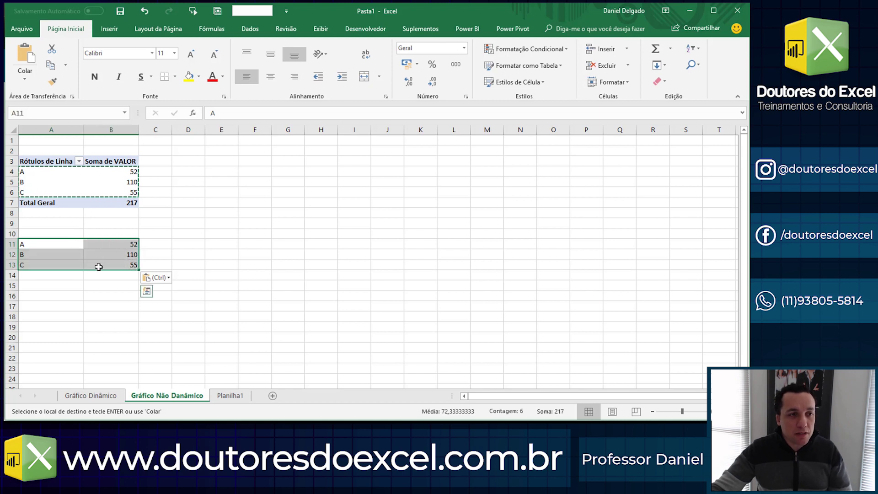
{"action": "left_click", "coordinate": [101, 256]}
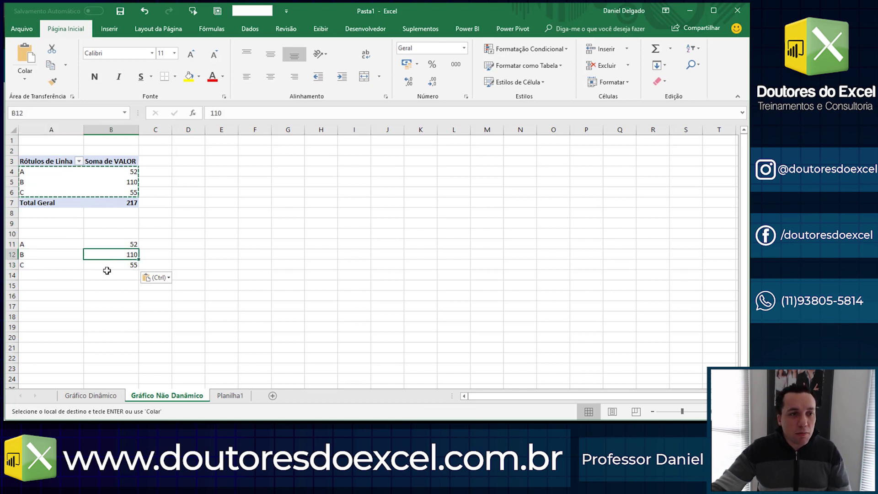
{"action": "left_click", "coordinate": [108, 274]}
{"action": "left_click_drag", "start_coordinate": [75, 246], "coordinate": [103, 264]}
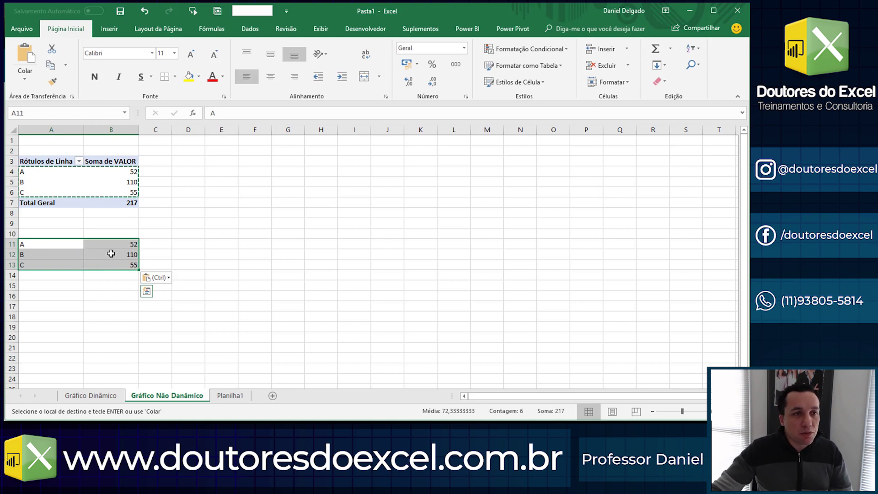
{"action": "left_click", "coordinate": [109, 28]}
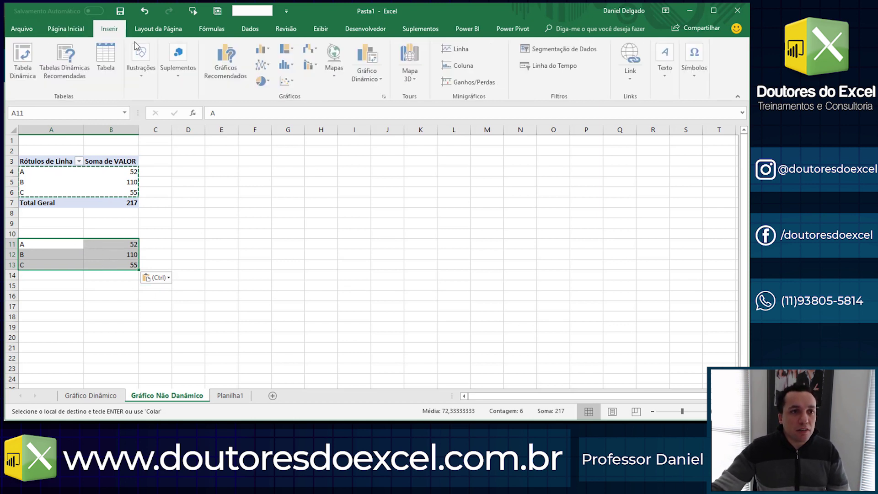
Step: Insert a clustered column chart from the A11:B13 values
{"action": "left_click", "coordinate": [261, 48]}
{"action": "left_click", "coordinate": [264, 83]}
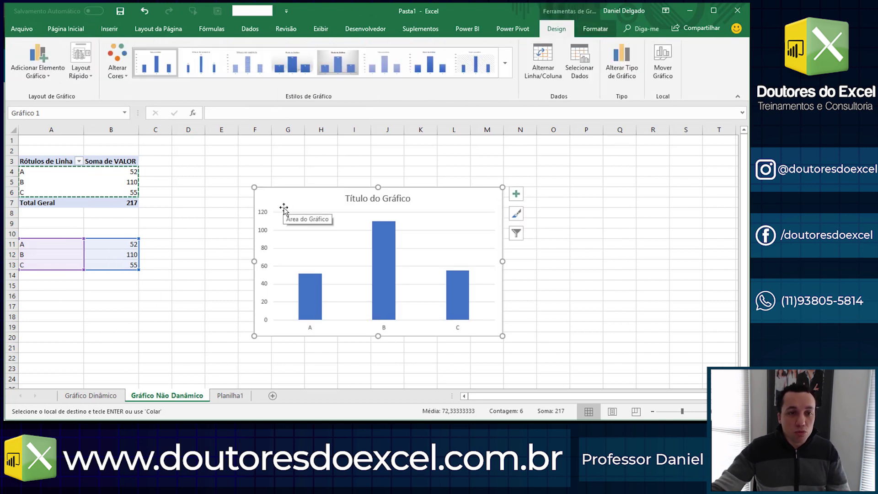
{"action": "left_click", "coordinate": [49, 256]}
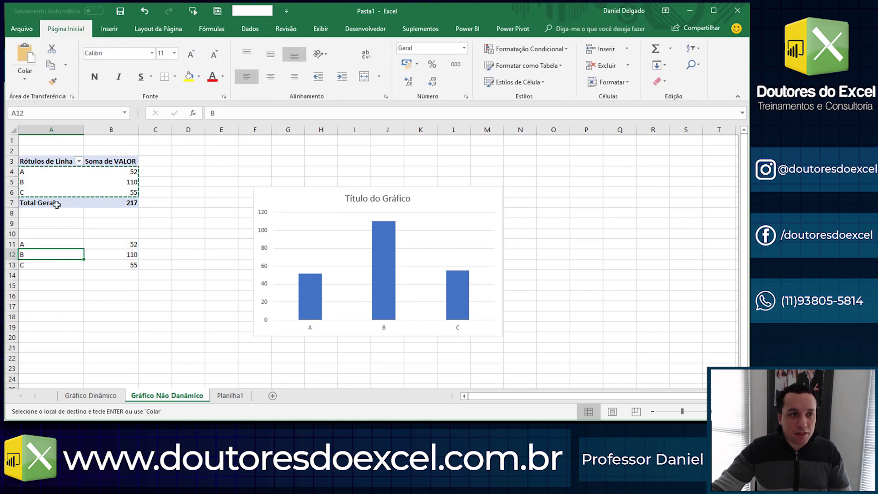
Step: Try dragging the B label onto A11, cancel the overwrite prompt, and select cells around the range
{"action": "left_click_drag", "start_coordinate": [53, 260], "coordinate": [53, 245]}
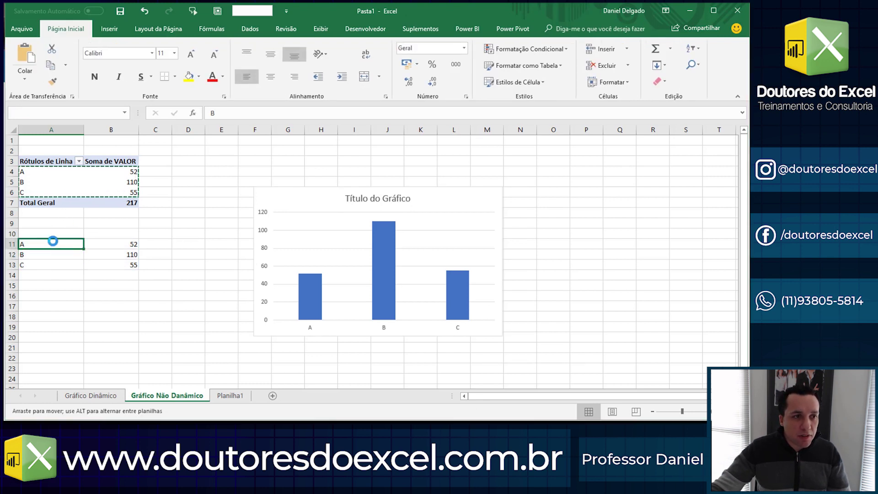
{"action": "left_click_drag", "start_coordinate": [700, 264], "coordinate": [316, 189]}
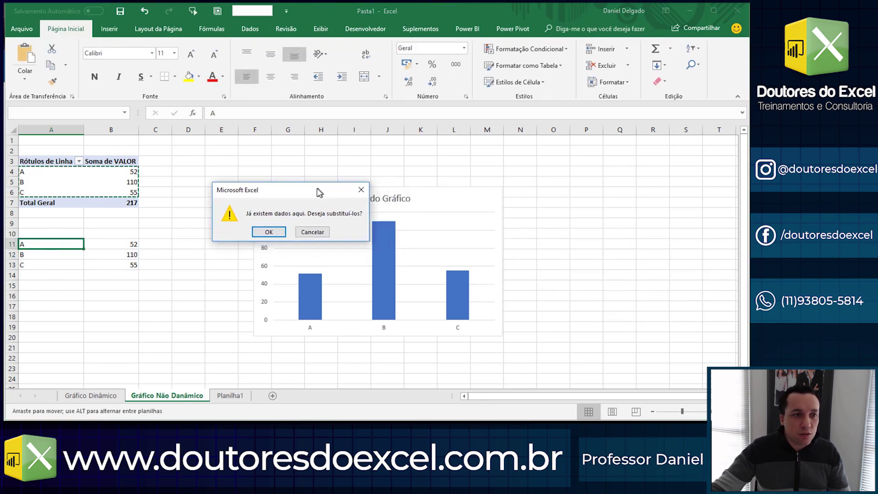
{"action": "left_click", "coordinate": [315, 231]}
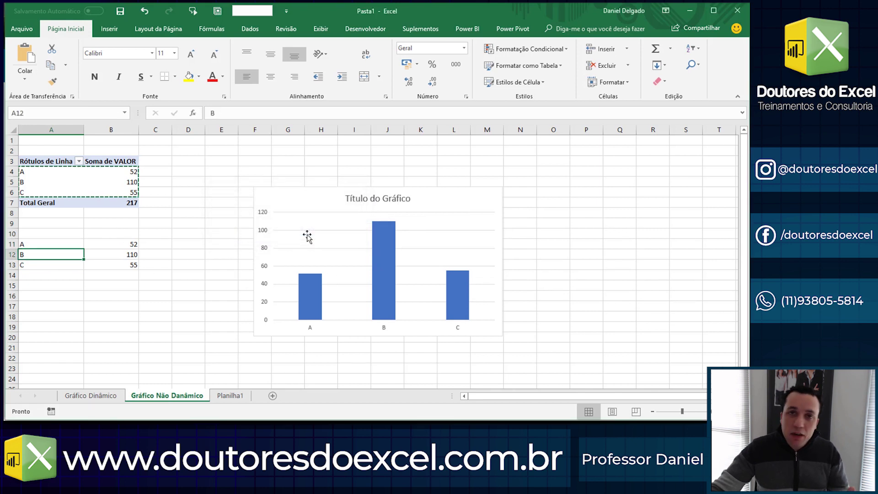
{"action": "left_click", "coordinate": [51, 177]}
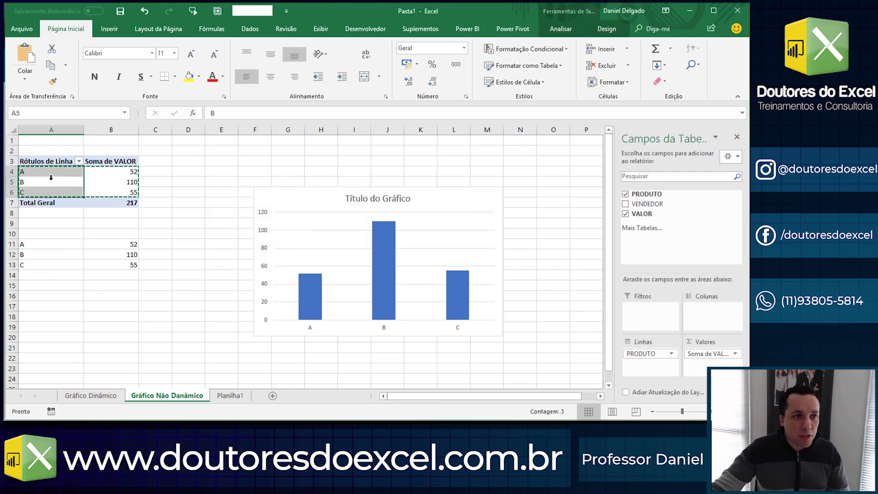
{"action": "left_click", "coordinate": [59, 247]}
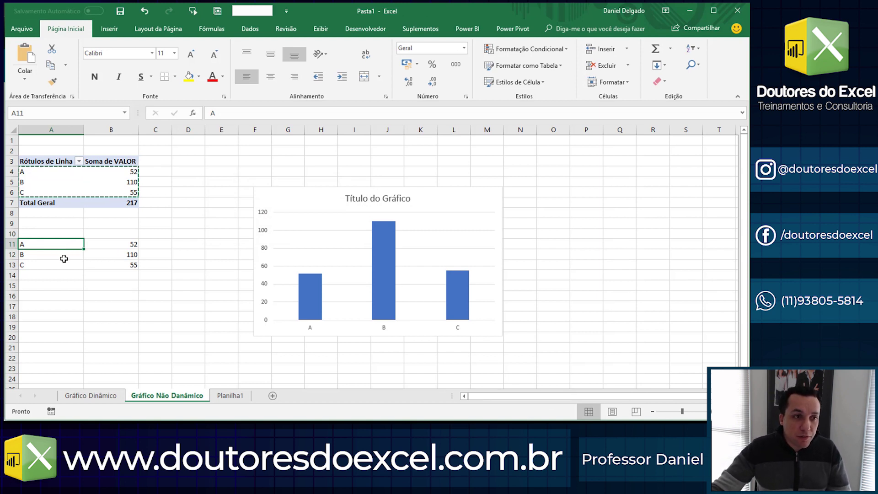
{"action": "left_click", "coordinate": [64, 259]}
{"action": "left_click", "coordinate": [70, 267]}
{"action": "left_click", "coordinate": [73, 245]}
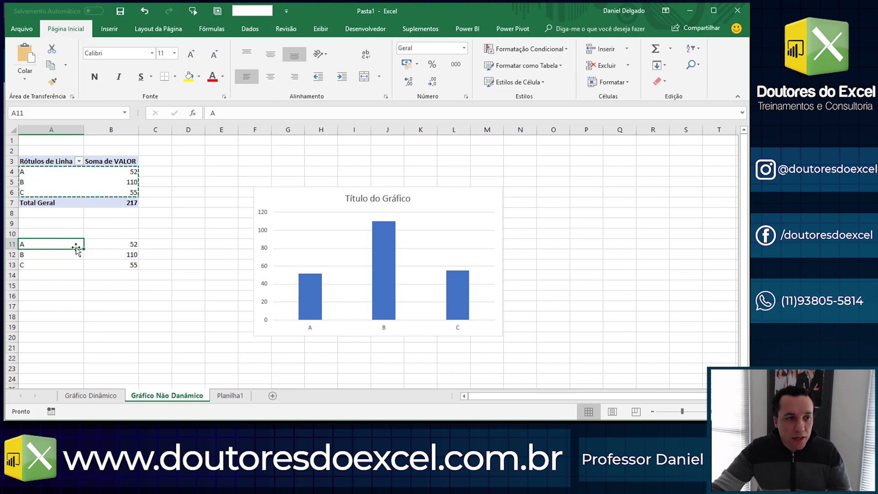
Step: Sort A11:B13 from Z to A so the rows run C 55, B 110, A 52
{"action": "left_click_drag", "start_coordinate": [52, 241], "coordinate": [110, 265]}
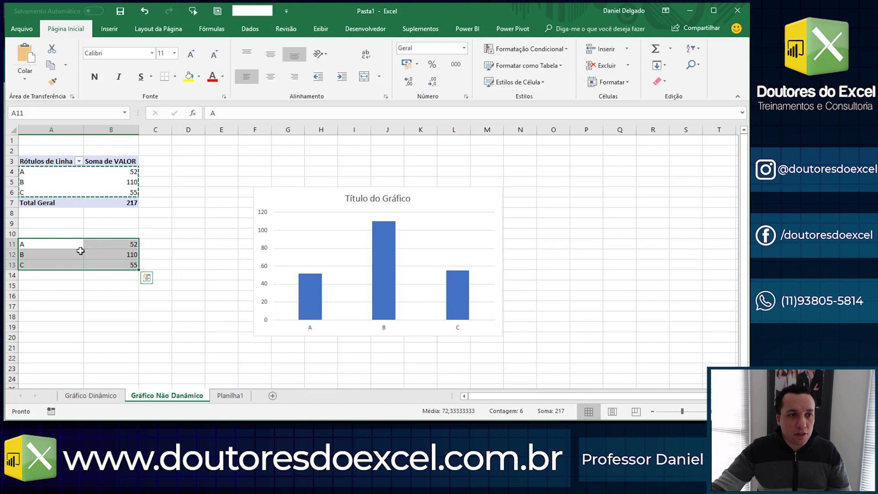
{"action": "left_click", "coordinate": [250, 30]}
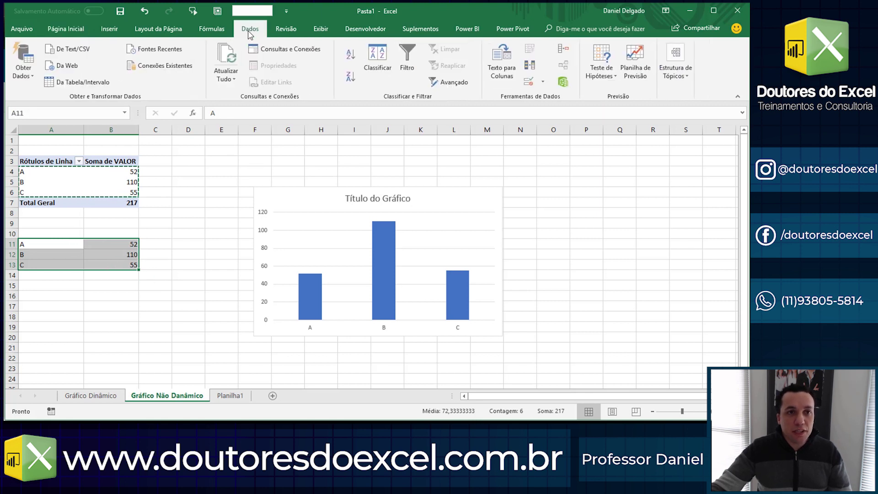
{"action": "left_click", "coordinate": [357, 83]}
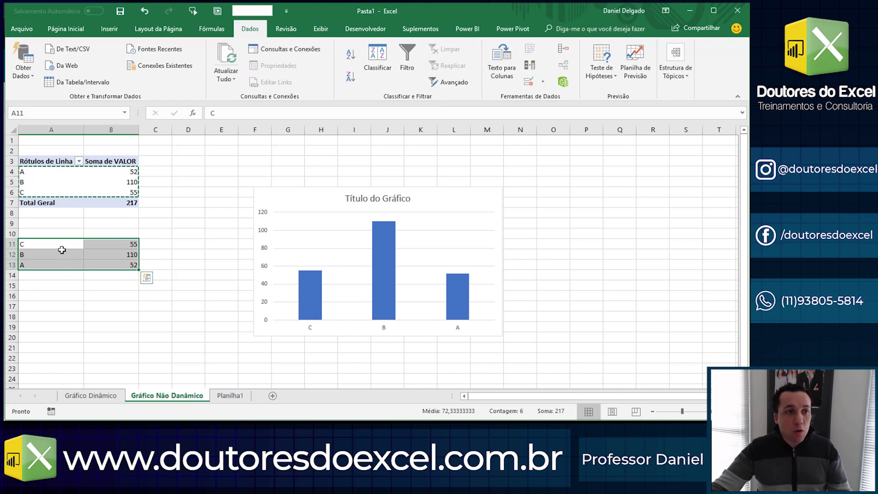
{"action": "left_click_drag", "start_coordinate": [64, 243], "coordinate": [59, 254]}
{"action": "key", "text": "shift+Up"}
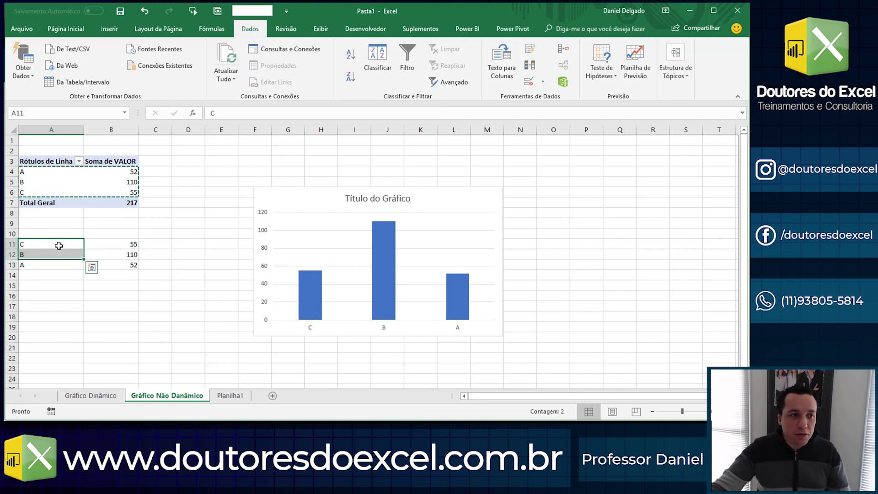
{"action": "key", "text": "shift+Right"}
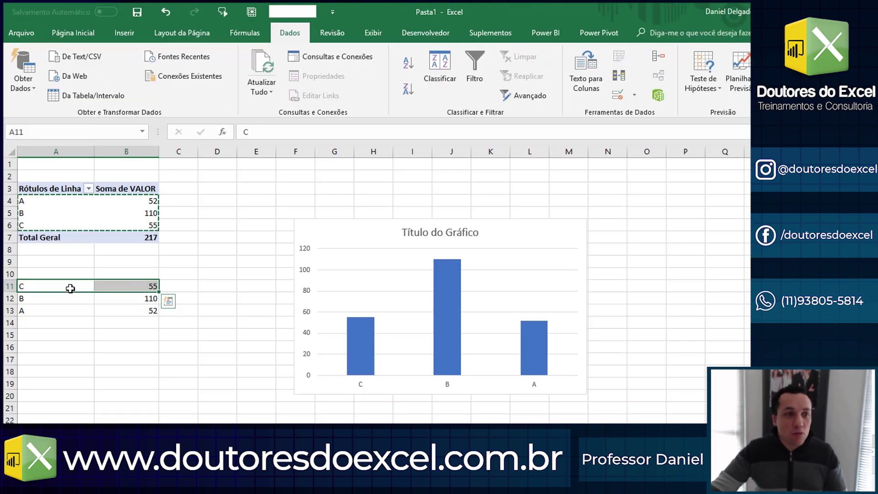
{"action": "left_click", "coordinate": [84, 288]}
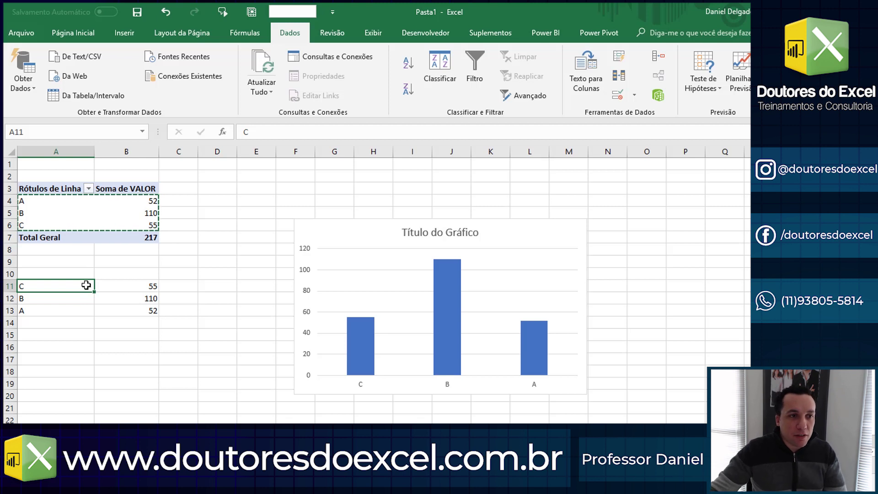
Step: Open the chart's Select Data source settings from the chart design tools
{"action": "left_click", "coordinate": [577, 231]}
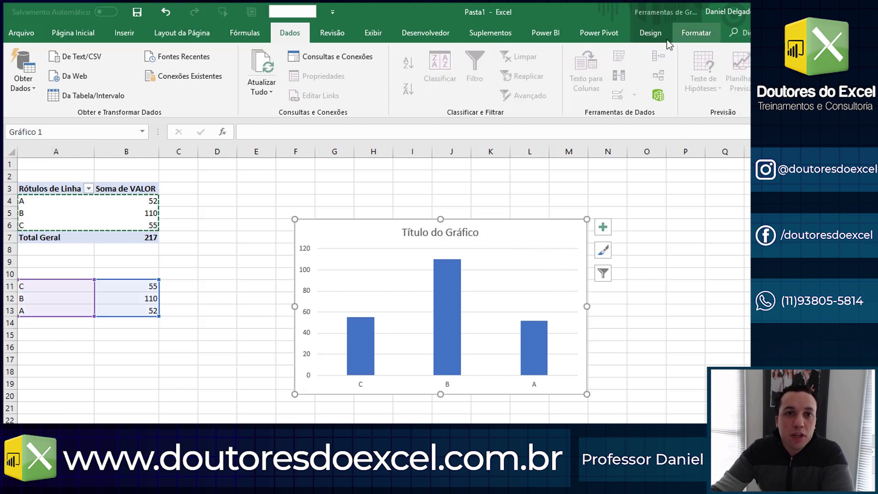
{"action": "left_click", "coordinate": [651, 33]}
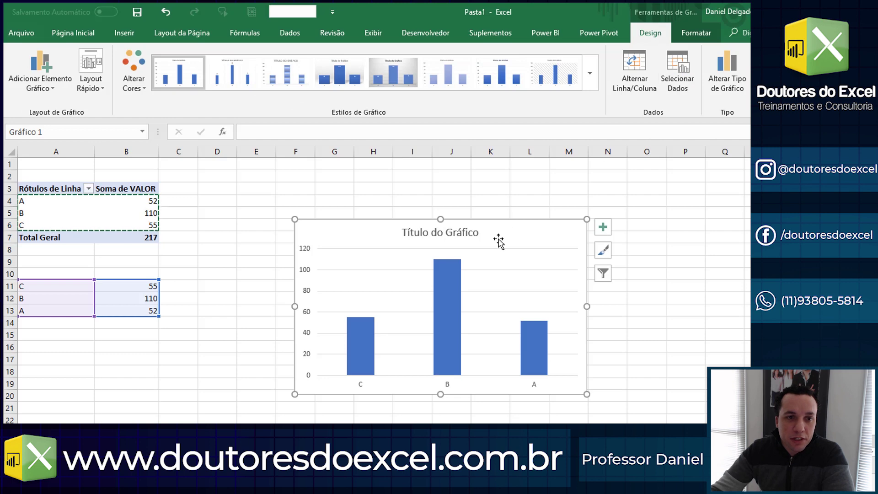
{"action": "left_click", "coordinate": [682, 75]}
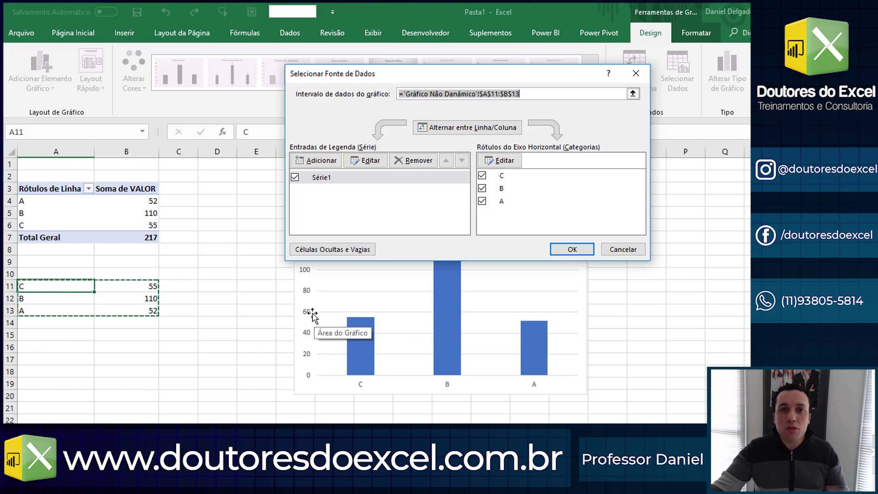
Step: Replace the chart's single series with series C, named from A11 with values from B11
{"action": "left_click", "coordinate": [421, 161]}
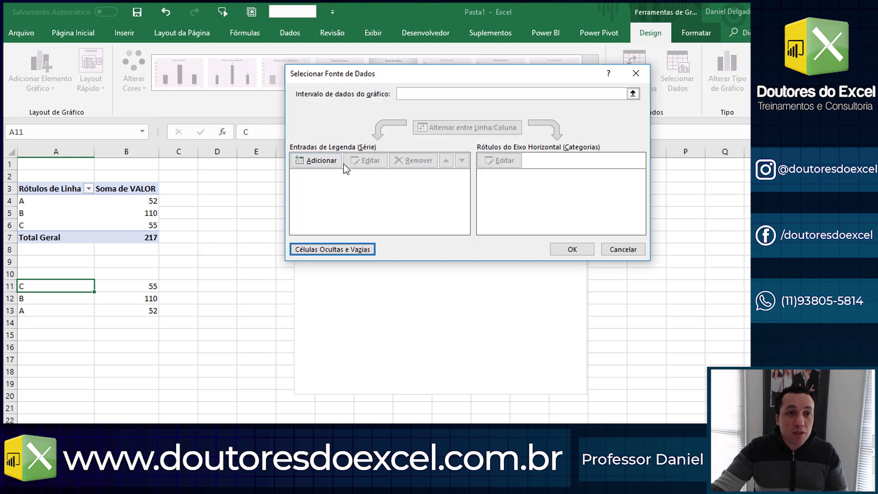
{"action": "left_click", "coordinate": [340, 113]}
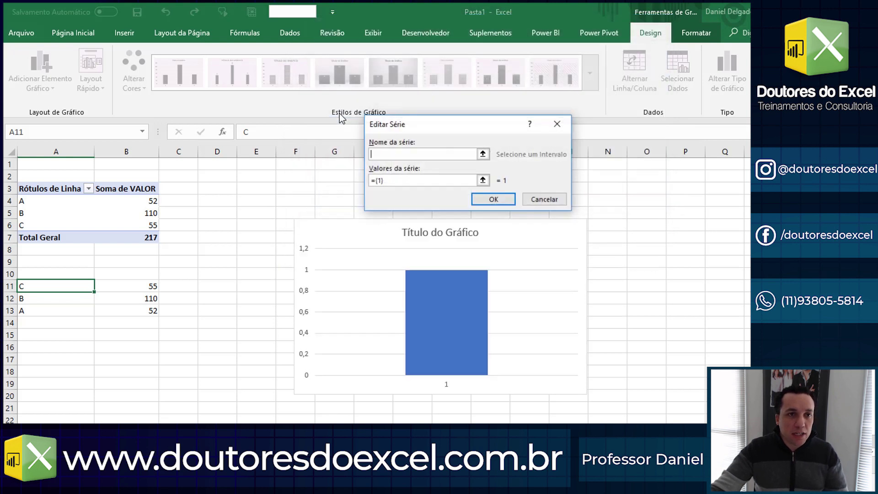
{"action": "left_click", "coordinate": [55, 286]}
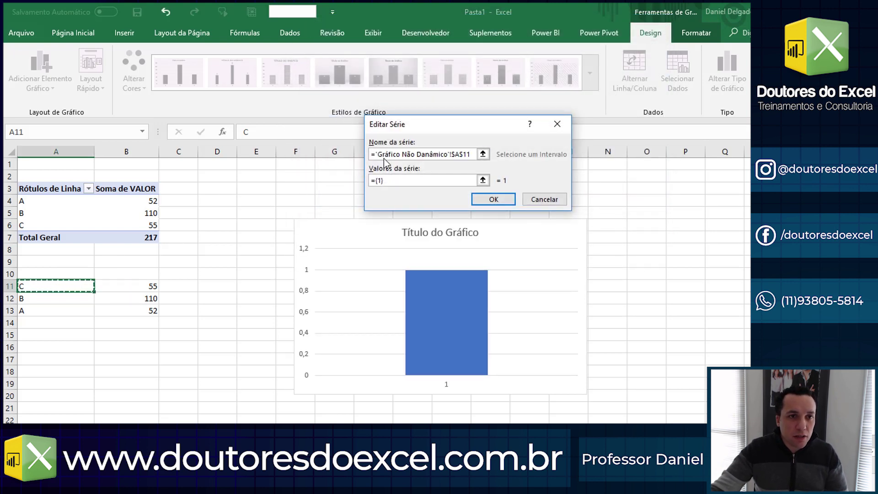
{"action": "left_click", "coordinate": [483, 180]}
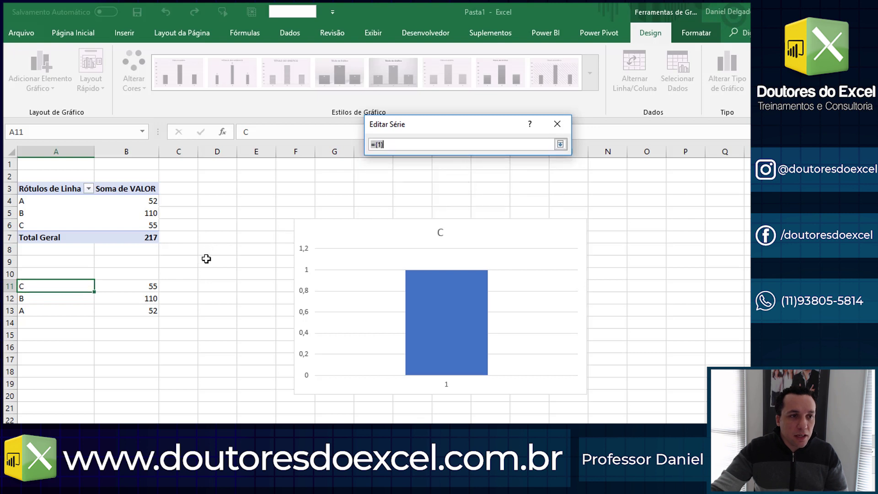
{"action": "left_click", "coordinate": [146, 286]}
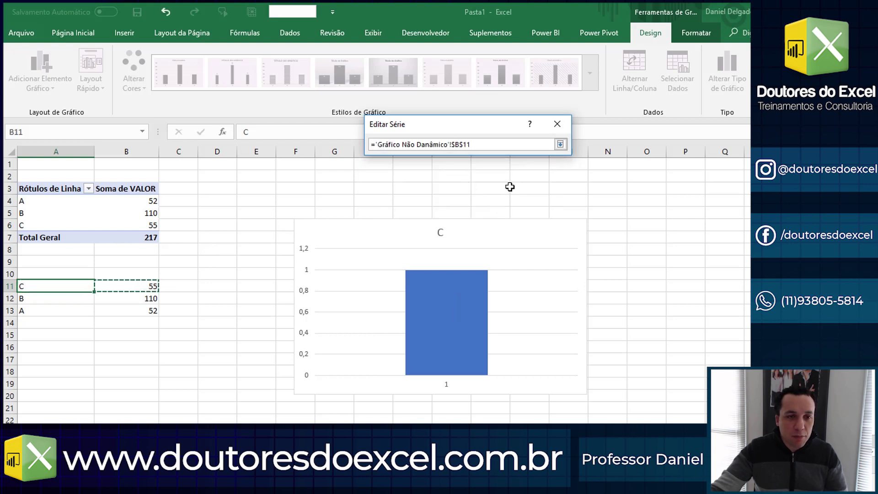
{"action": "left_click", "coordinate": [560, 144]}
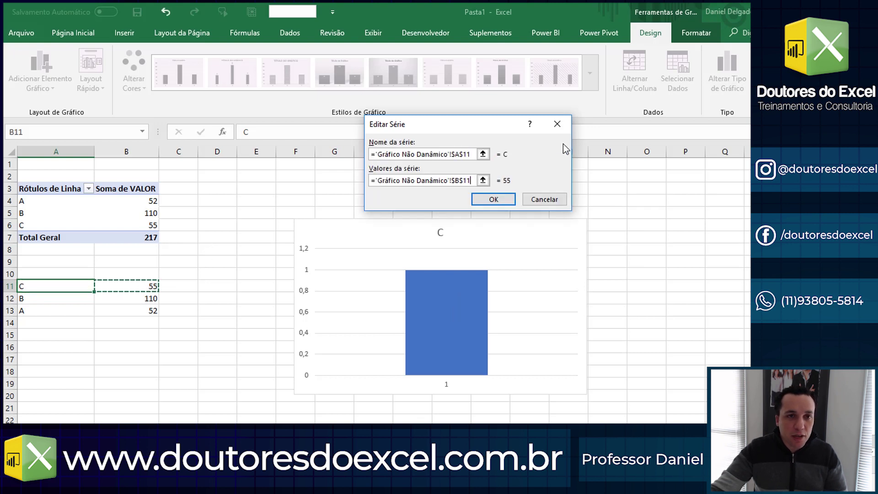
{"action": "left_click", "coordinate": [493, 198]}
Step: Add series B (name A12, values B12) and series A (name A13, values B13)
{"action": "left_click", "coordinate": [347, 113]}
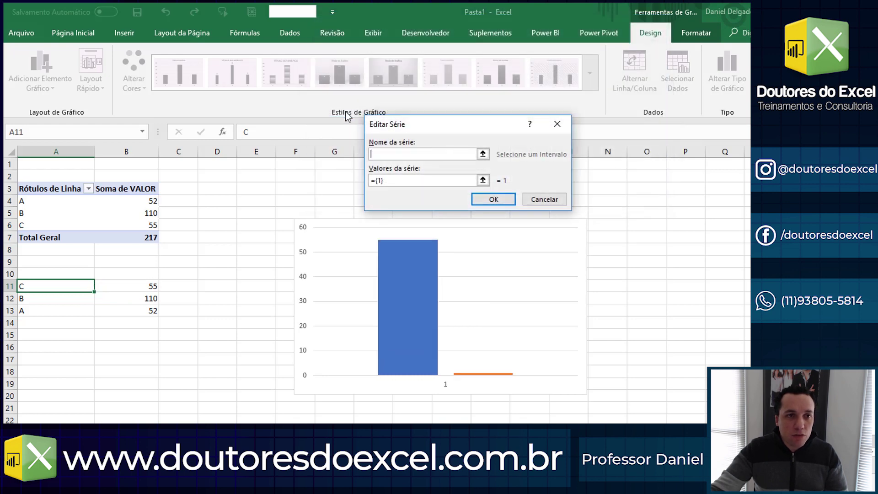
{"action": "left_click", "coordinate": [55, 286]}
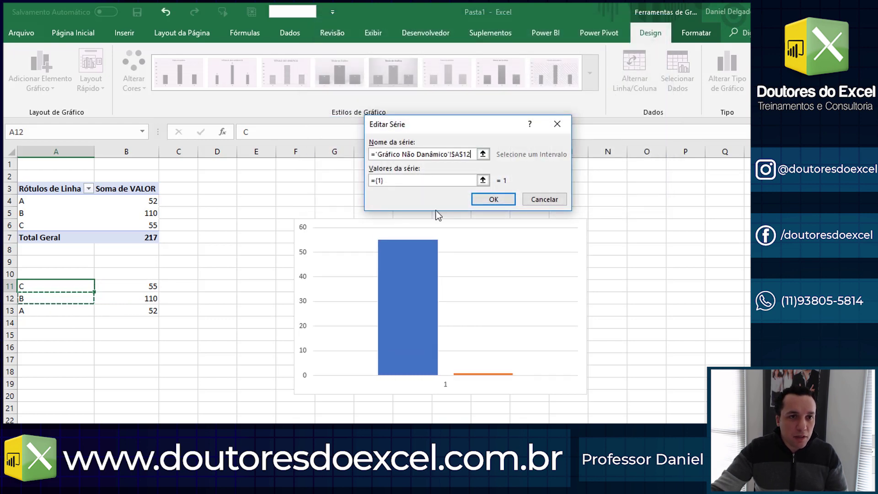
{"action": "left_click", "coordinate": [482, 180]}
{"action": "left_click", "coordinate": [146, 299]}
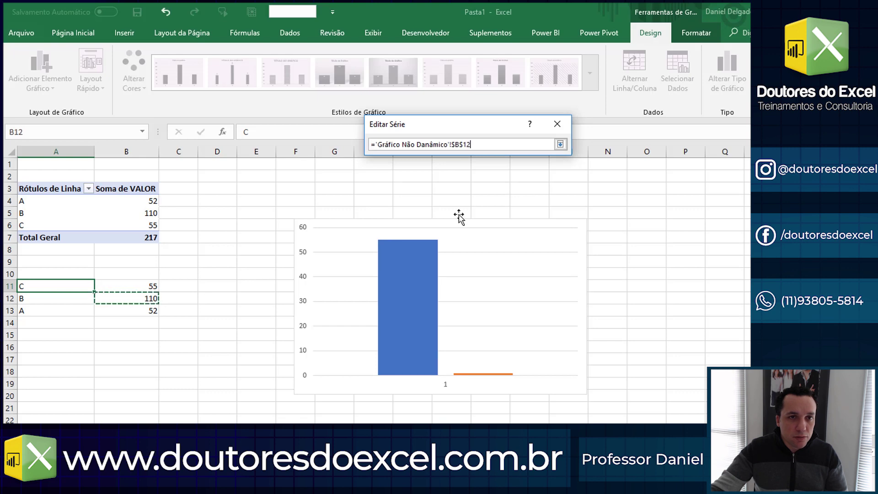
{"action": "left_click", "coordinate": [560, 144]}
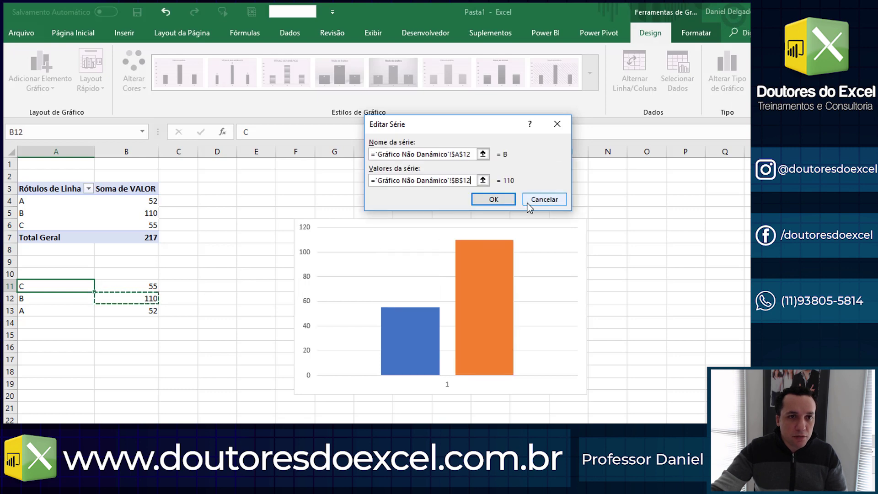
{"action": "left_click", "coordinate": [496, 202]}
{"action": "left_click", "coordinate": [344, 114]}
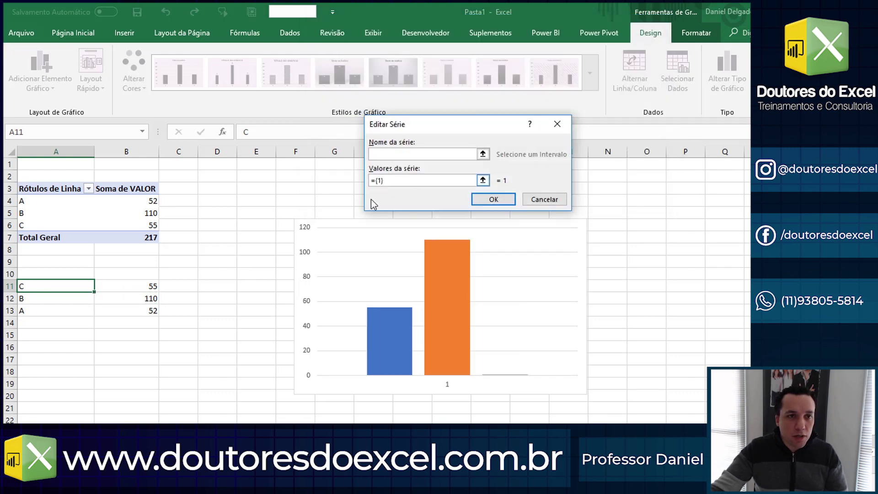
{"action": "left_click", "coordinate": [47, 311]}
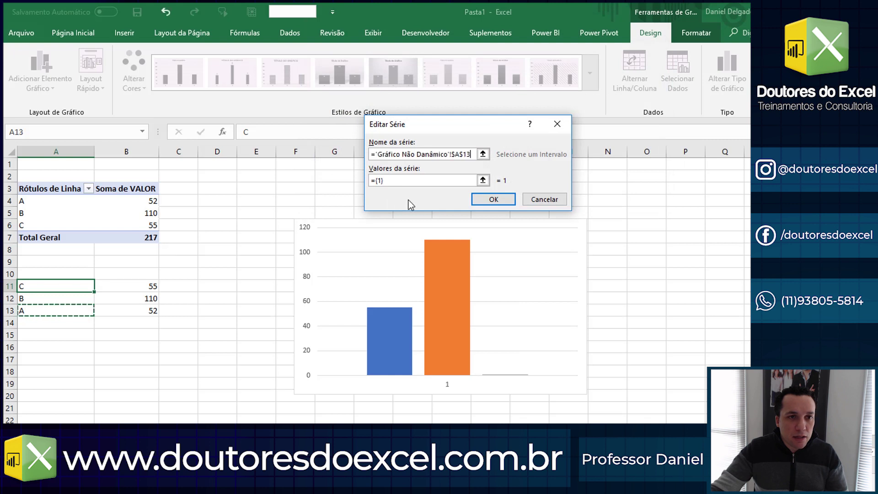
{"action": "left_click", "coordinate": [483, 181]}
{"action": "left_click", "coordinate": [137, 311]}
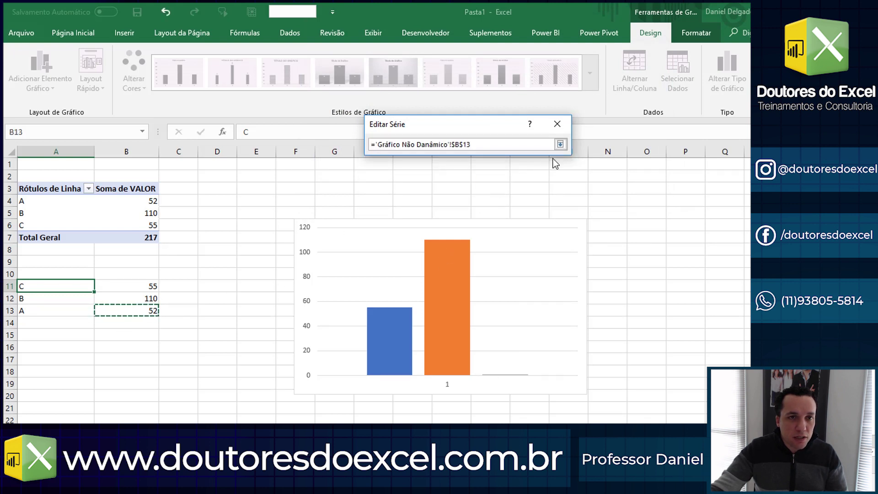
{"action": "left_click", "coordinate": [560, 145]}
{"action": "left_click", "coordinate": [506, 197]}
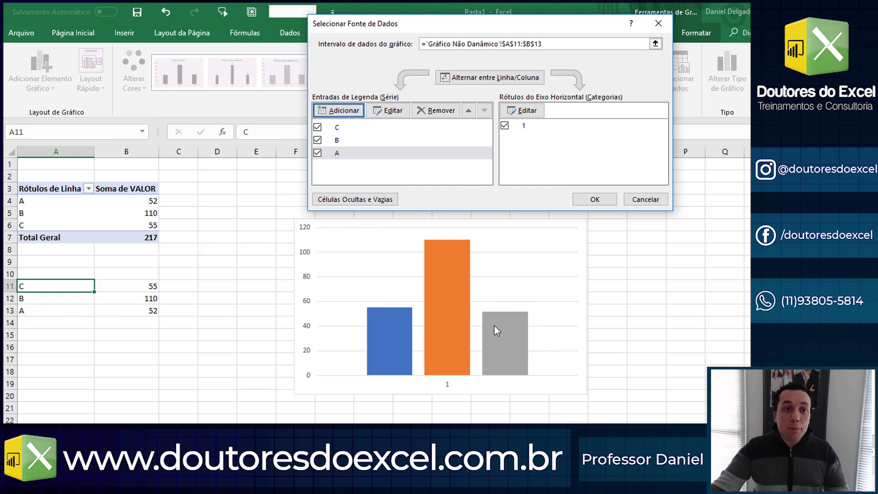
Step: Reorder the chart series to A, B, C and apply, so the bars read 52, 110, 55
{"action": "left_click", "coordinate": [398, 141]}
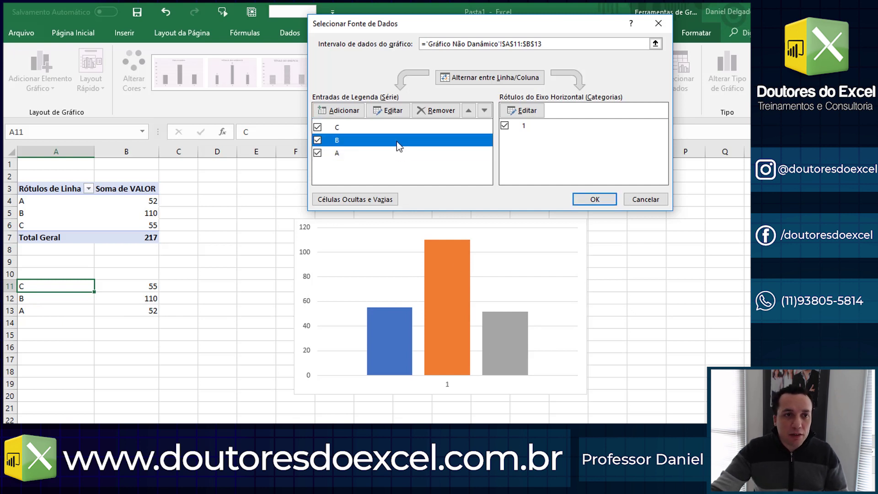
{"action": "left_click", "coordinate": [469, 110]}
{"action": "left_click", "coordinate": [425, 140]}
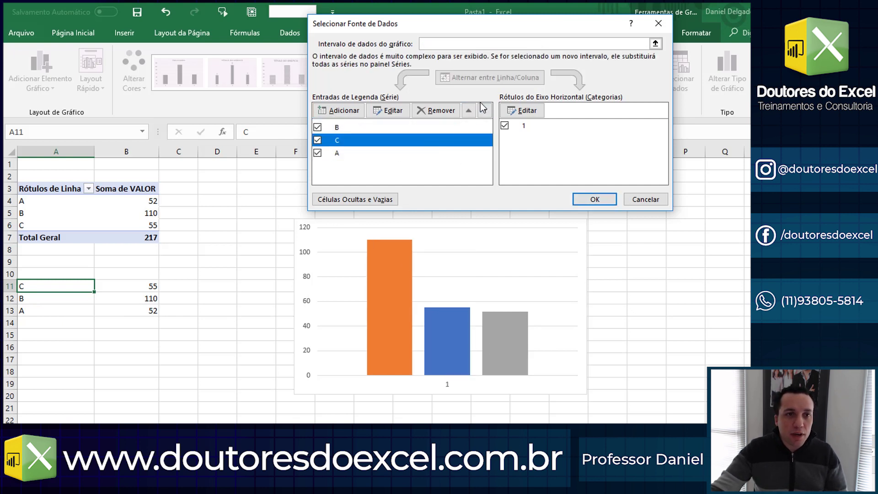
{"action": "left_click", "coordinate": [485, 110]}
{"action": "left_click", "coordinate": [448, 128]}
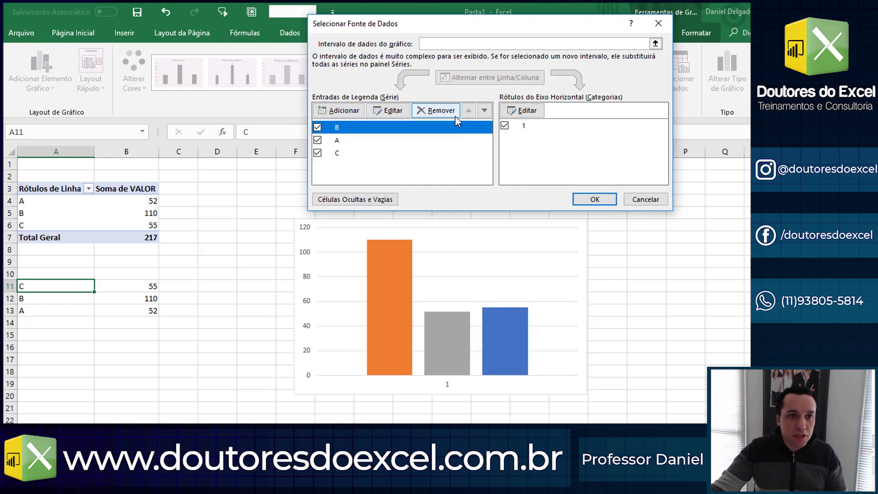
{"action": "left_click", "coordinate": [481, 110]}
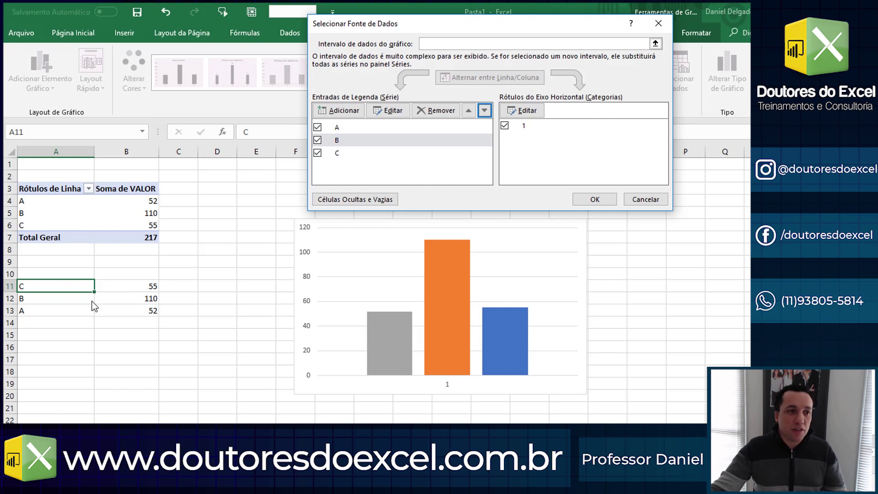
{"action": "left_click", "coordinate": [593, 200]}
{"action": "left_click", "coordinate": [33, 286]}
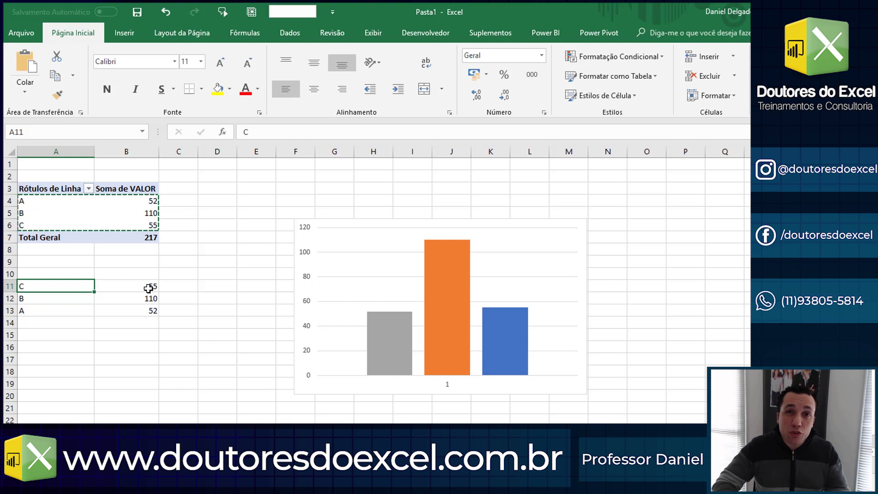
Step: Relabel cells A11, A12 and A13 as 2_C, 3_B and 1_A, then reselect A11:B13
{"action": "key", "text": "Down"}
{"action": "key", "text": "Down"}
{"action": "type", "text": "1"}
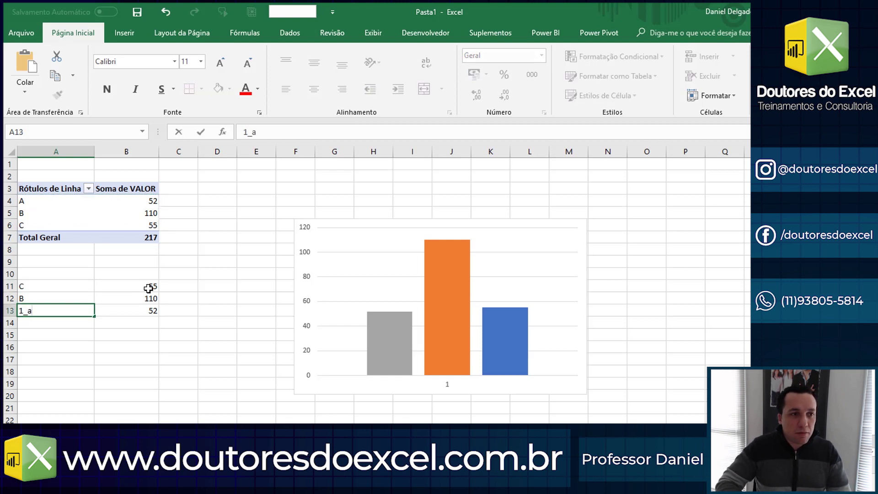
{"action": "key", "text": "Up"}
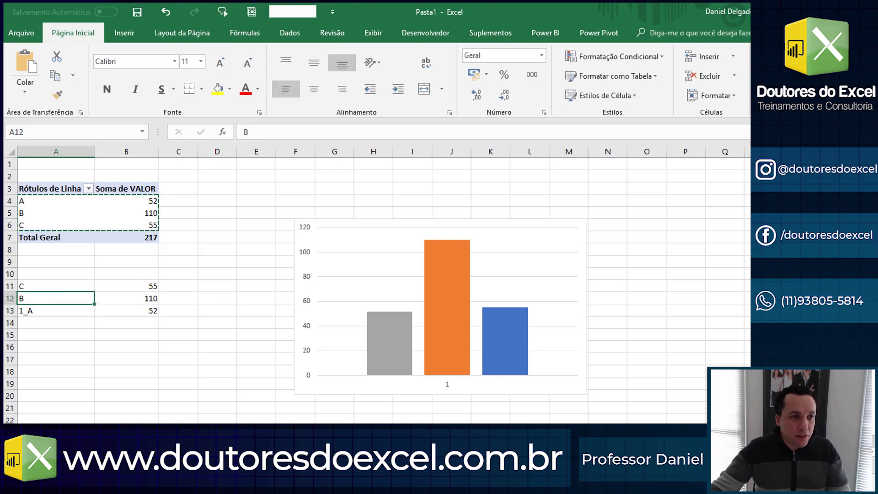
{"action": "double_click", "coordinate": [46, 284]}
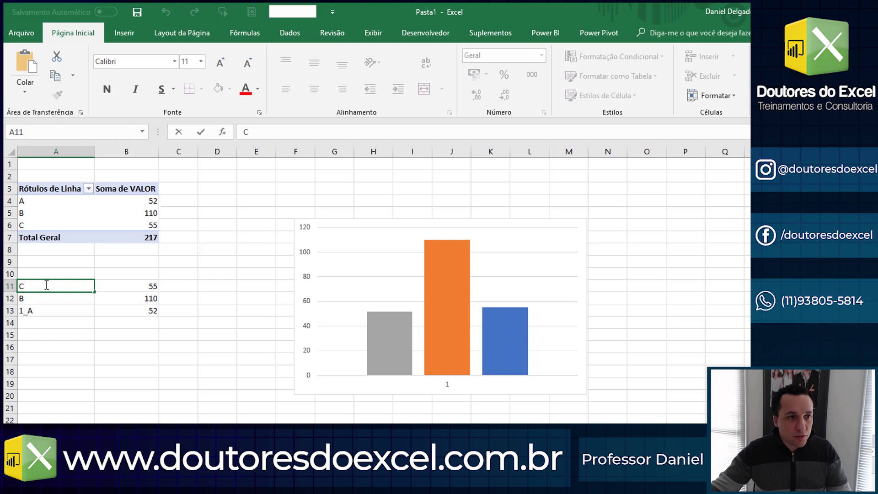
{"action": "key", "text": "BackSpace"}
{"action": "key", "text": "BackSpace"}
{"action": "type", "text": "2_"}
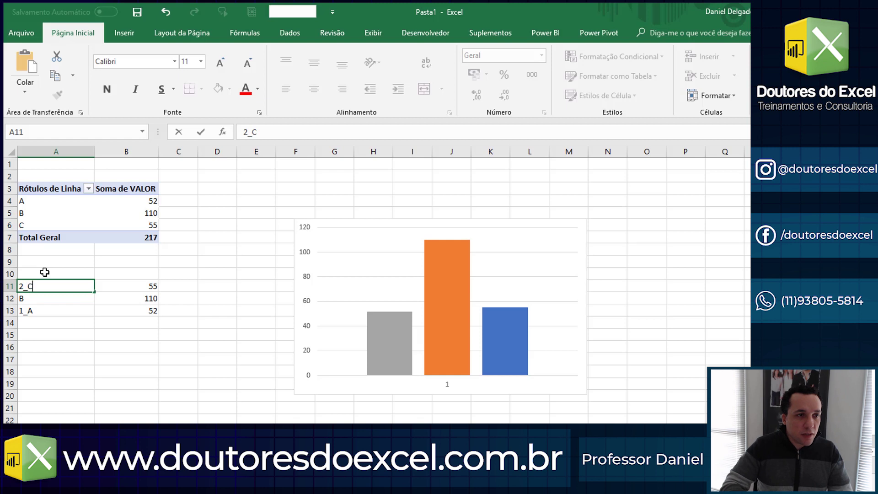
{"action": "key", "text": "Return"}
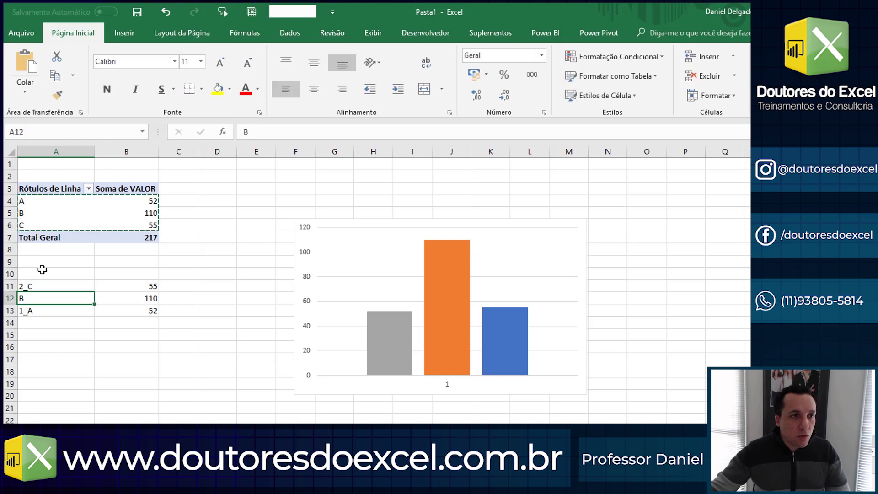
{"action": "left_click", "coordinate": [252, 136]}
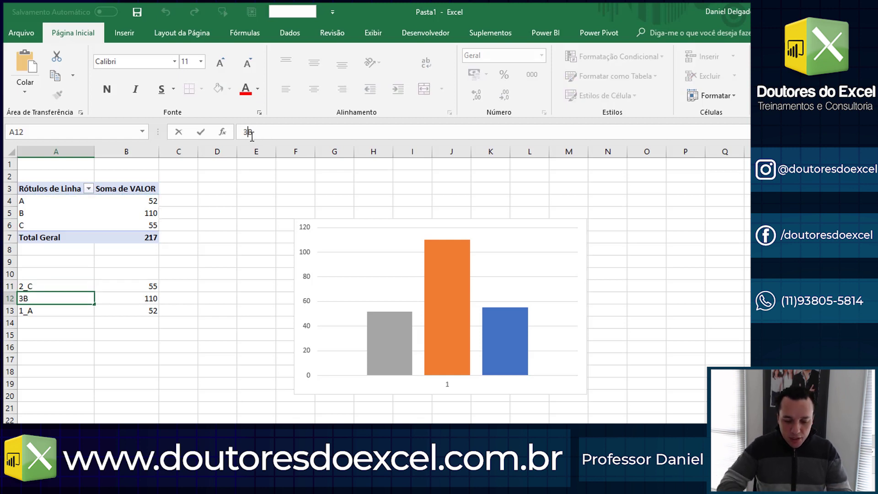
{"action": "type", "text": "3_"}
{"action": "key", "text": "Return"}
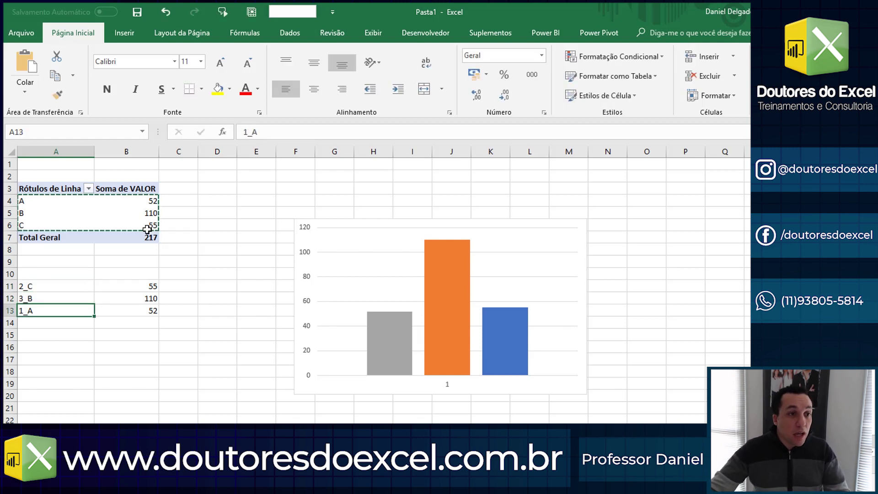
{"action": "left_click", "coordinate": [45, 286]}
{"action": "left_click_drag", "start_coordinate": [115, 293], "coordinate": [153, 307]}
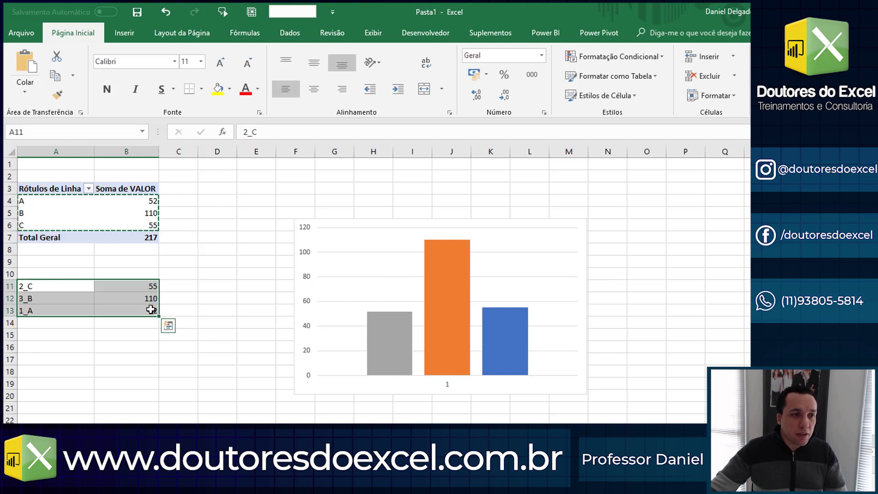
Step: Move the first chart up-left and add a clustered column chart of A11:B13 to its right
{"action": "left_click", "coordinate": [573, 227]}
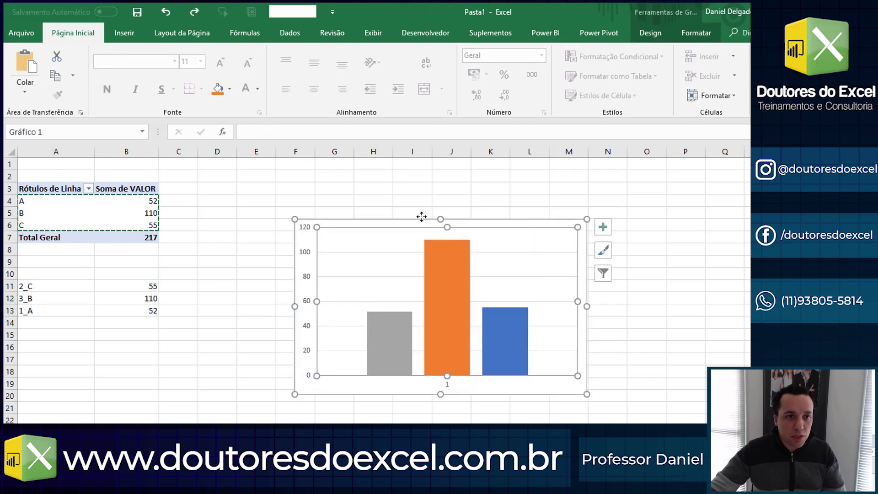
{"action": "left_click_drag", "start_coordinate": [424, 217], "coordinate": [342, 169]}
{"action": "left_click_drag", "start_coordinate": [75, 287], "coordinate": [129, 306]}
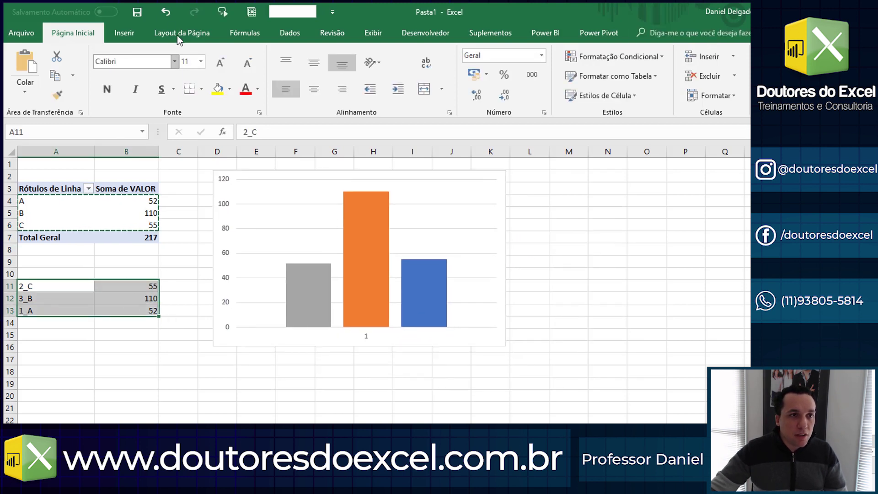
{"action": "left_click", "coordinate": [131, 37]}
{"action": "left_click", "coordinate": [302, 57]}
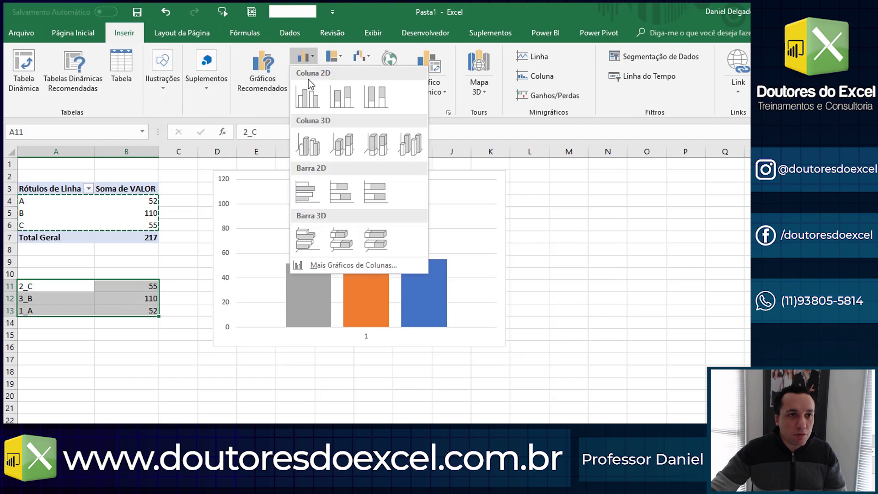
{"action": "left_click", "coordinate": [306, 81]}
{"action": "left_click_drag", "start_coordinate": [565, 222], "coordinate": [802, 176]}
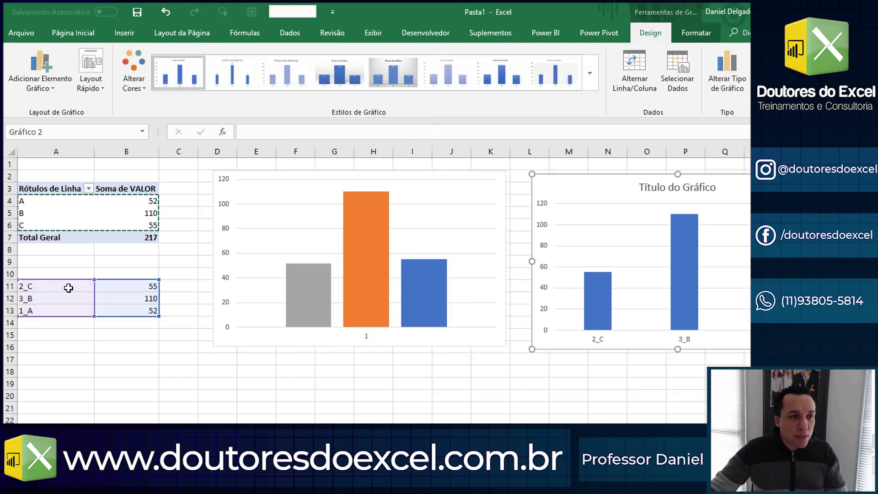
{"action": "left_click_drag", "start_coordinate": [68, 288], "coordinate": [129, 310]}
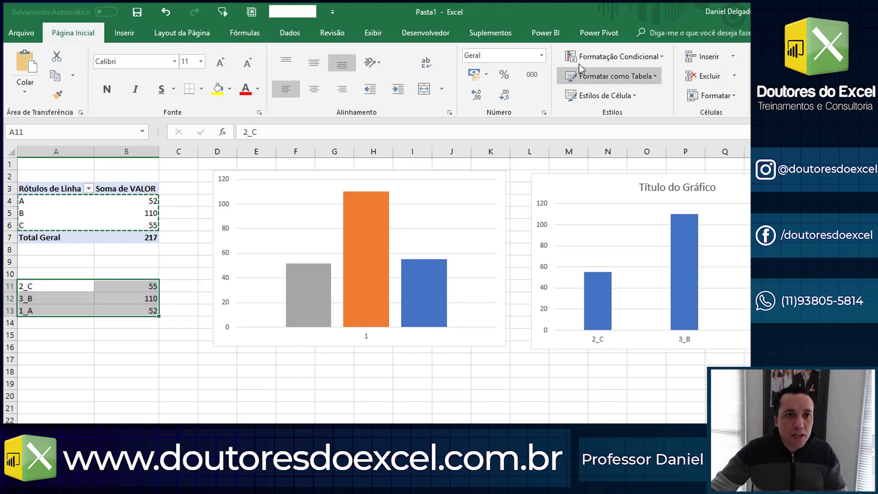
Step: Sort A11:B13 from A to Z so the rows read 1_A 52, 2_C 55, 3_B 110
{"action": "left_click", "coordinate": [293, 33]}
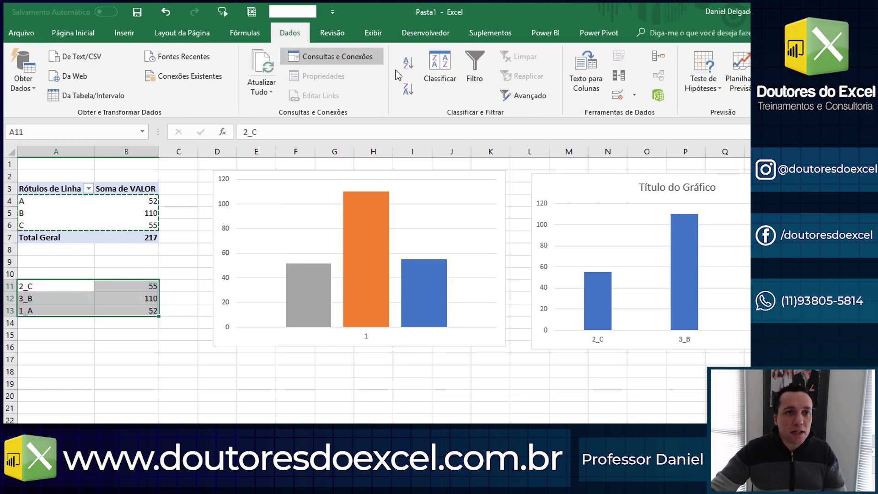
{"action": "left_click", "coordinate": [404, 66]}
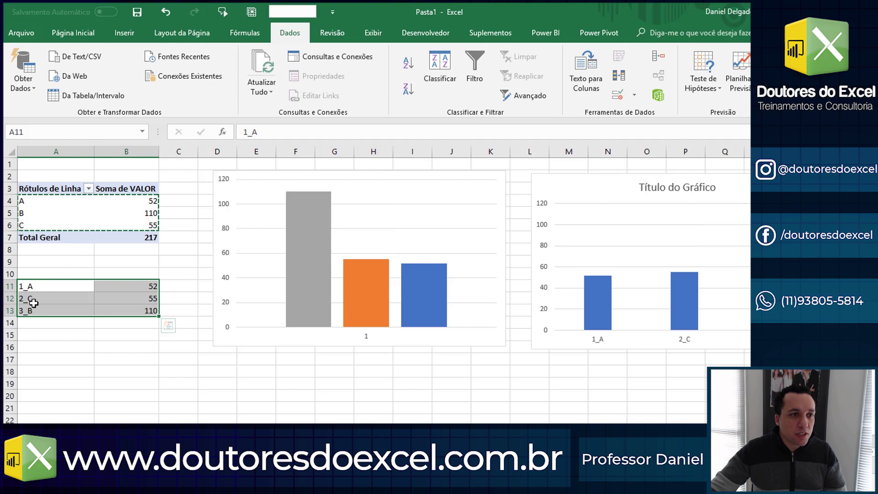
{"action": "left_click_drag", "start_coordinate": [33, 303], "coordinate": [112, 298]}
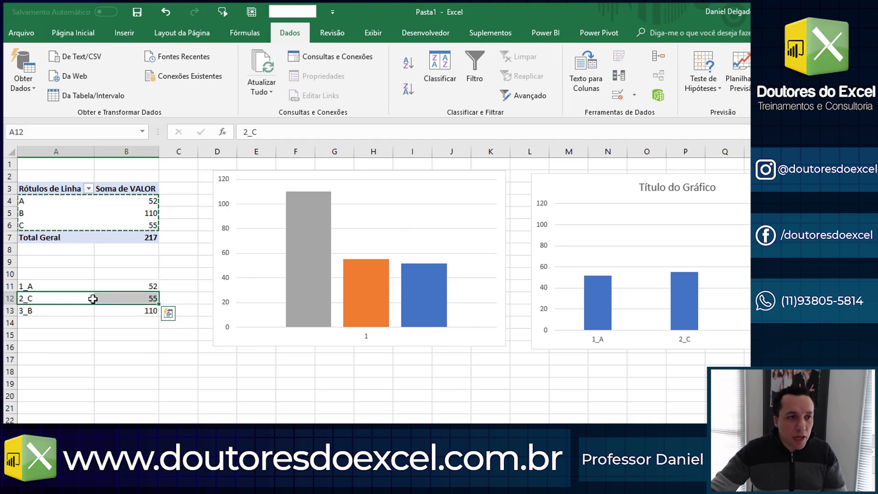